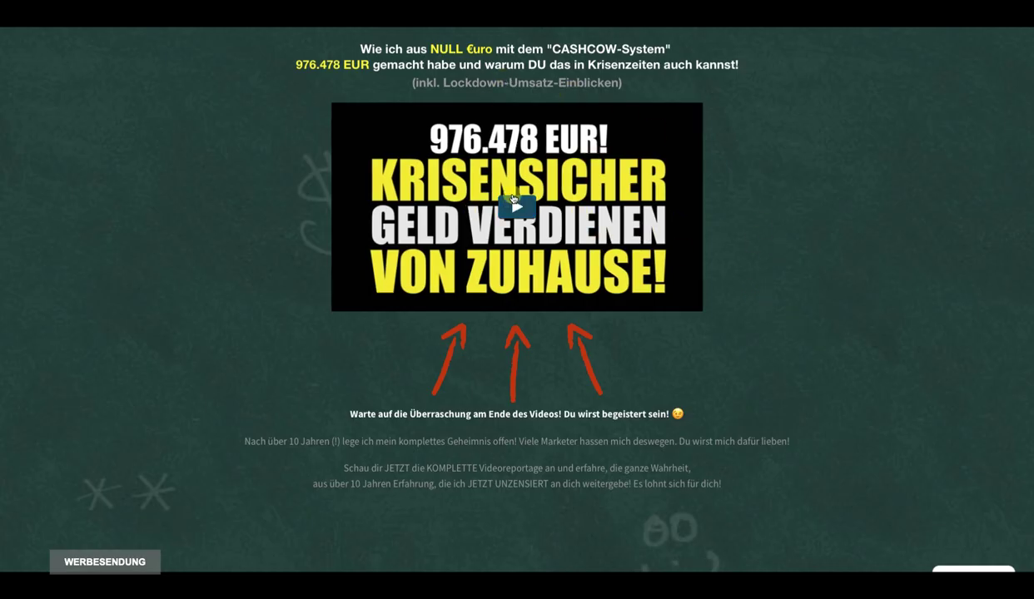
drag(553, 49, 653, 49)
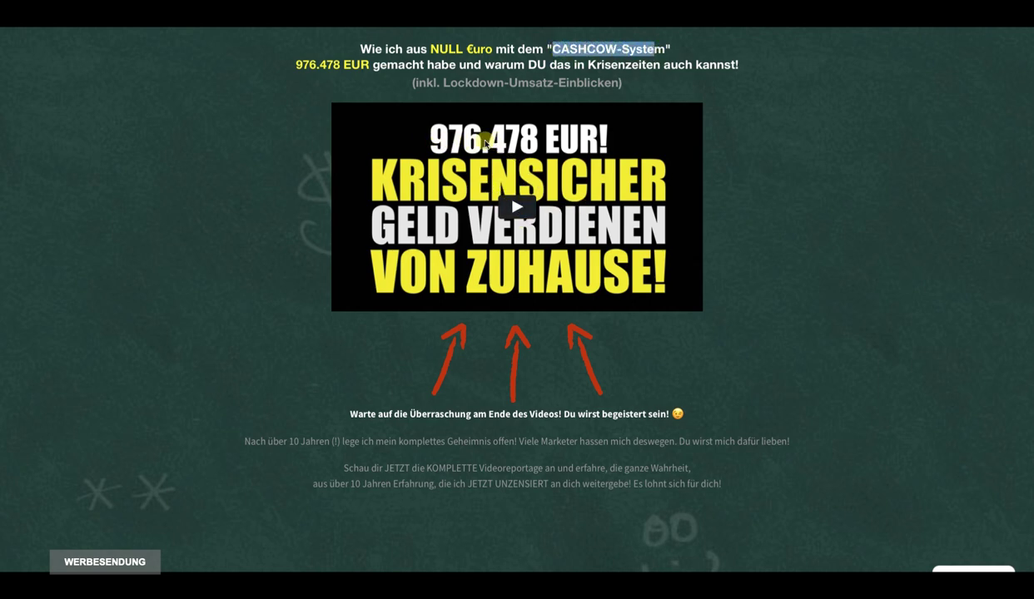
scroll(814, 356, down, 1)
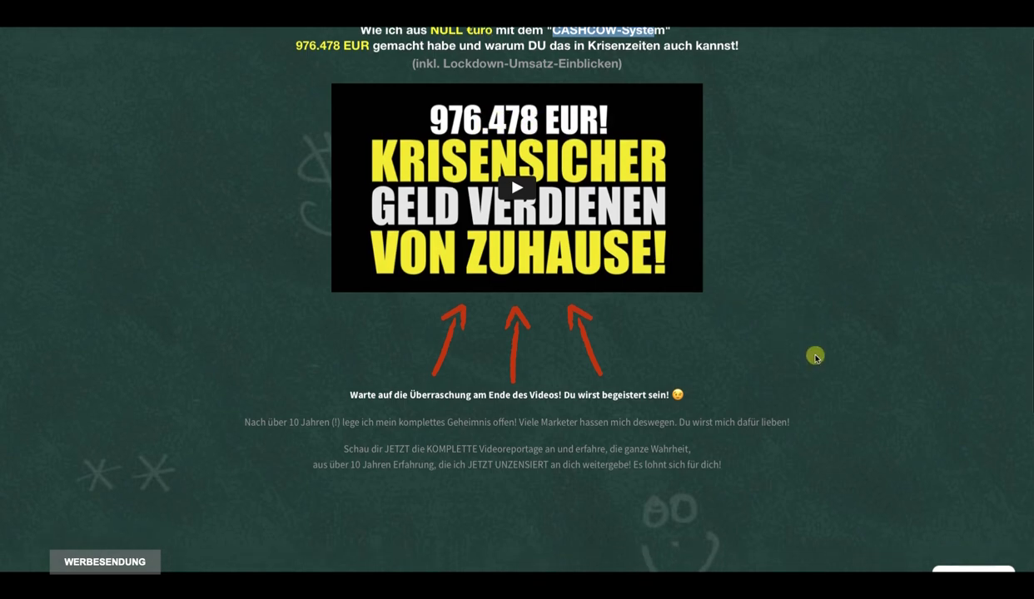
scroll(814, 355, up, 1)
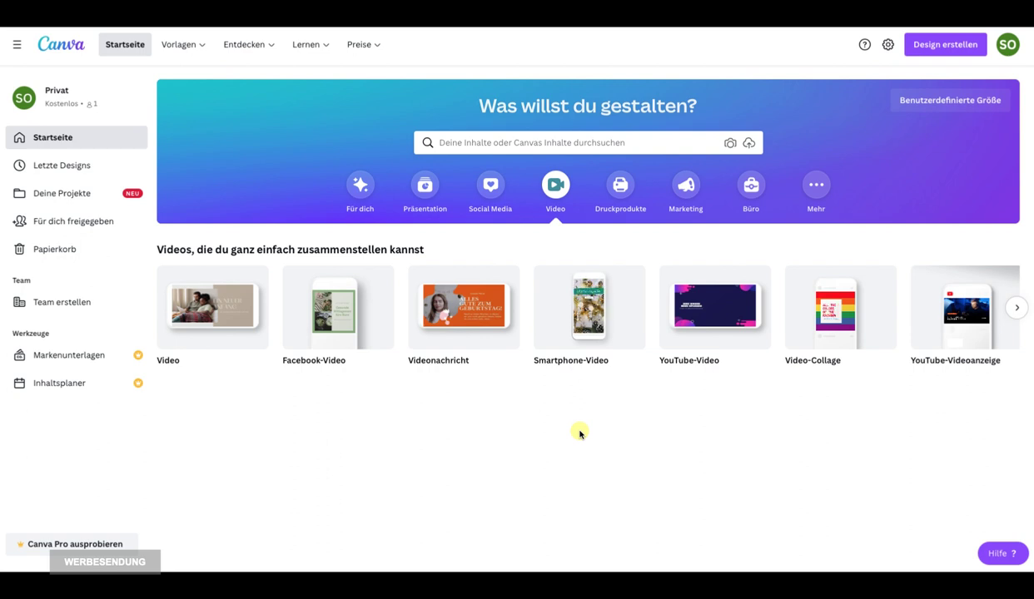
Step: Create a blank Smartphone-Video design at 1080 × 1920 px in Canva
mouse_move(583, 320)
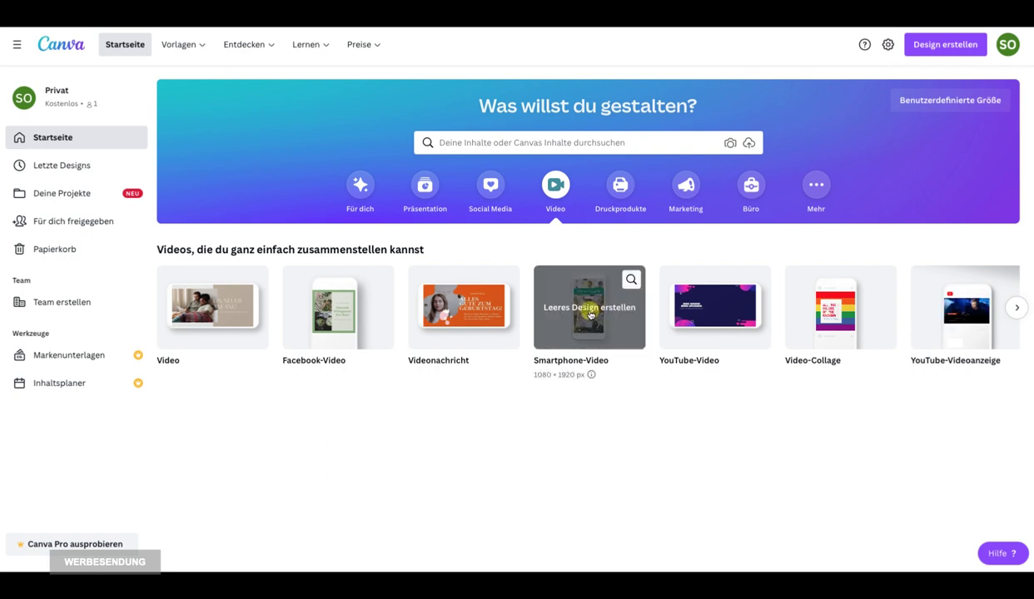
click(589, 314)
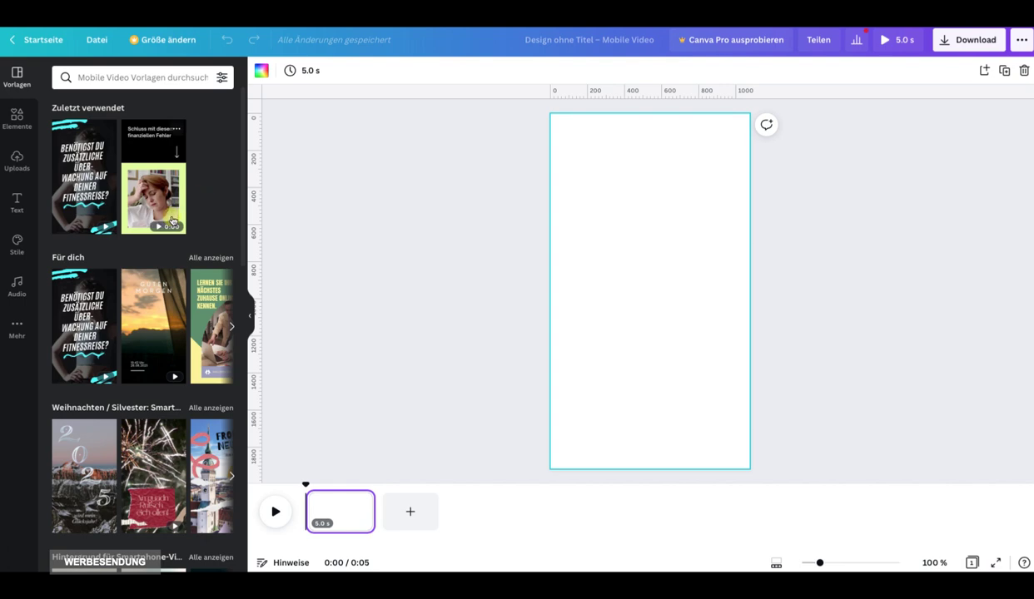
Step: Browse the suggested mobile video templates and search them for "geld"
scroll(193, 220, down, 1)
scroll(194, 220, down, 5)
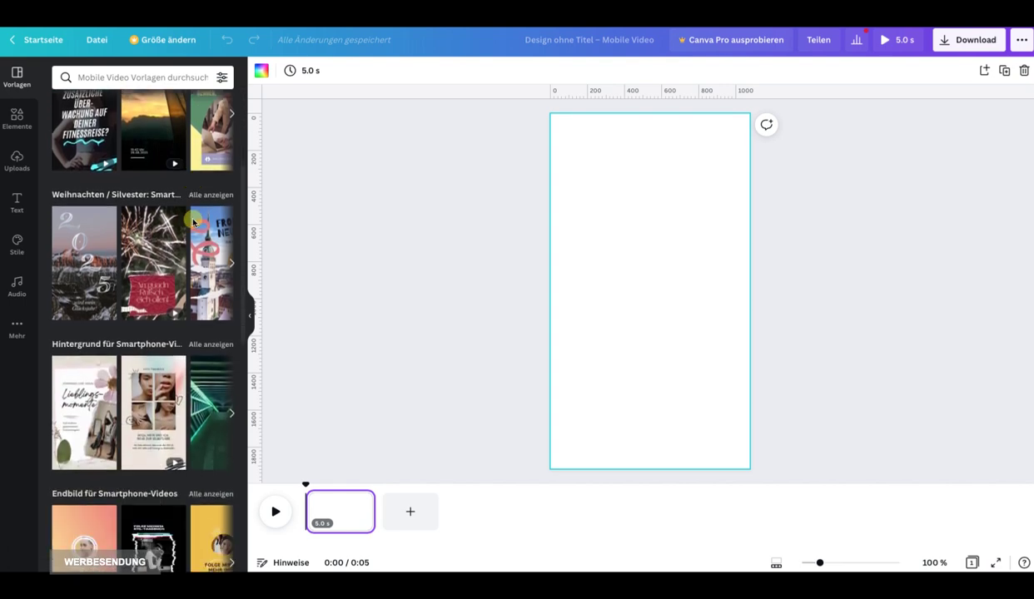
scroll(193, 221, up, 5)
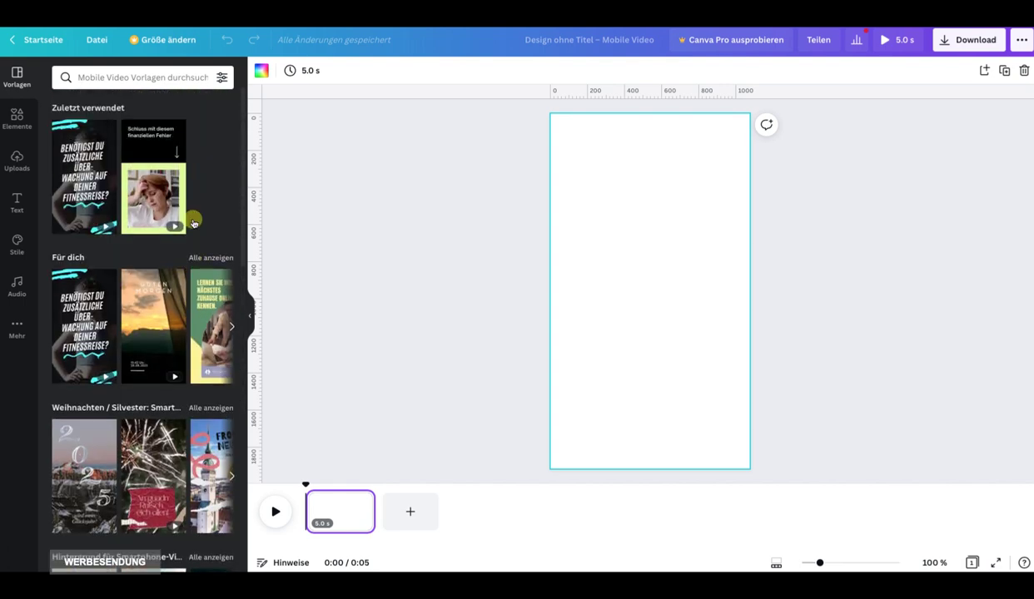
scroll(193, 221, down, 2)
scroll(193, 221, up, 2)
click(113, 78)
text(geld)
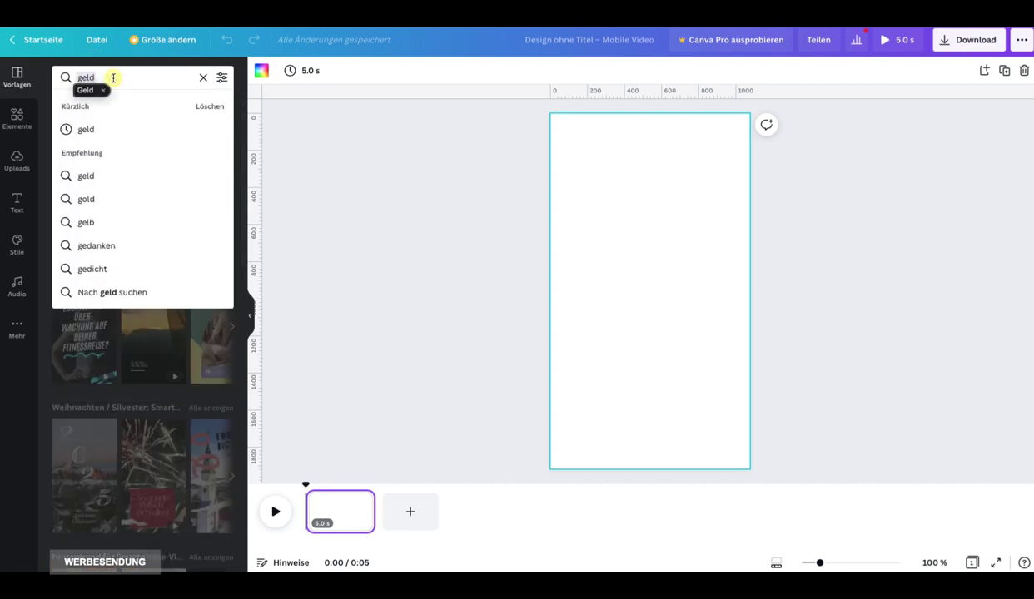
key(Return)
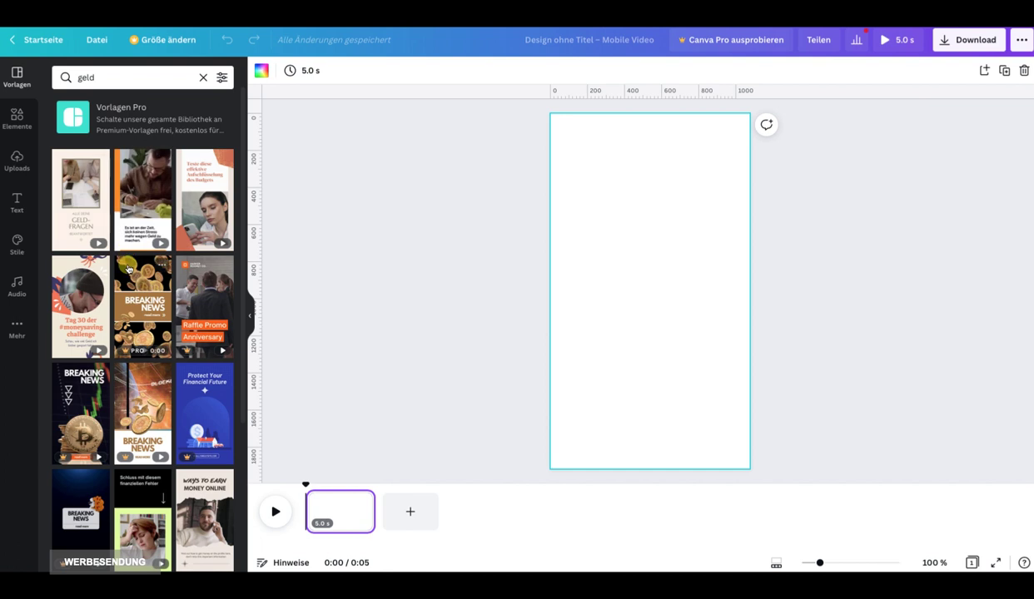
Step: Apply the first page of the Neongrün Schwarz Weiß Einfach Professionell TikTok-Video template to the blank page
scroll(123, 273, down, 3)
click(142, 309)
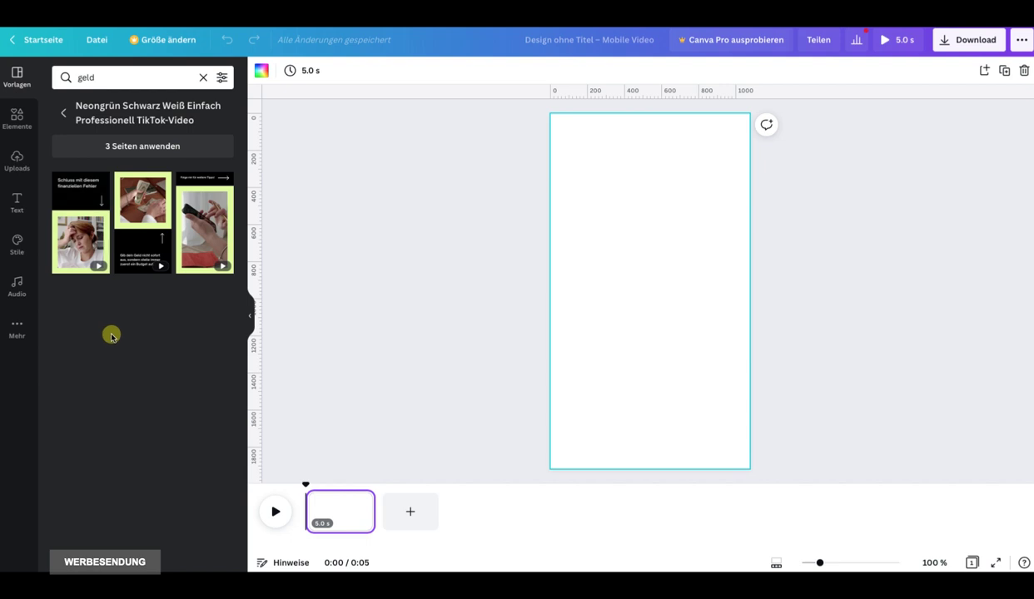
click(80, 241)
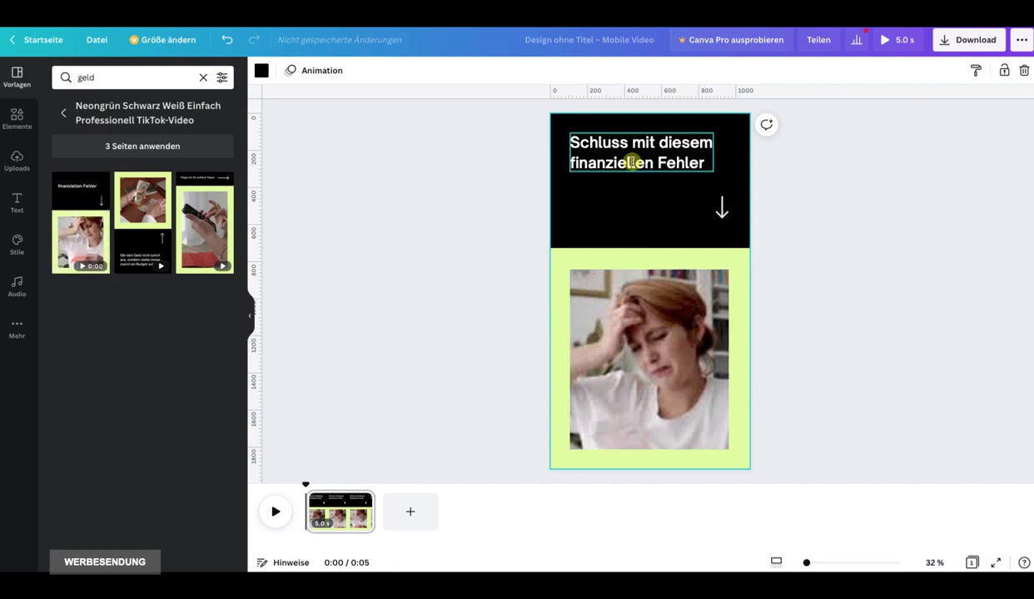
Step: Replace the first page's headline with "NA?? Auch am Ende des Geldes noch so viel Monat übrig?"
click(581, 143)
key(ctrl+z)
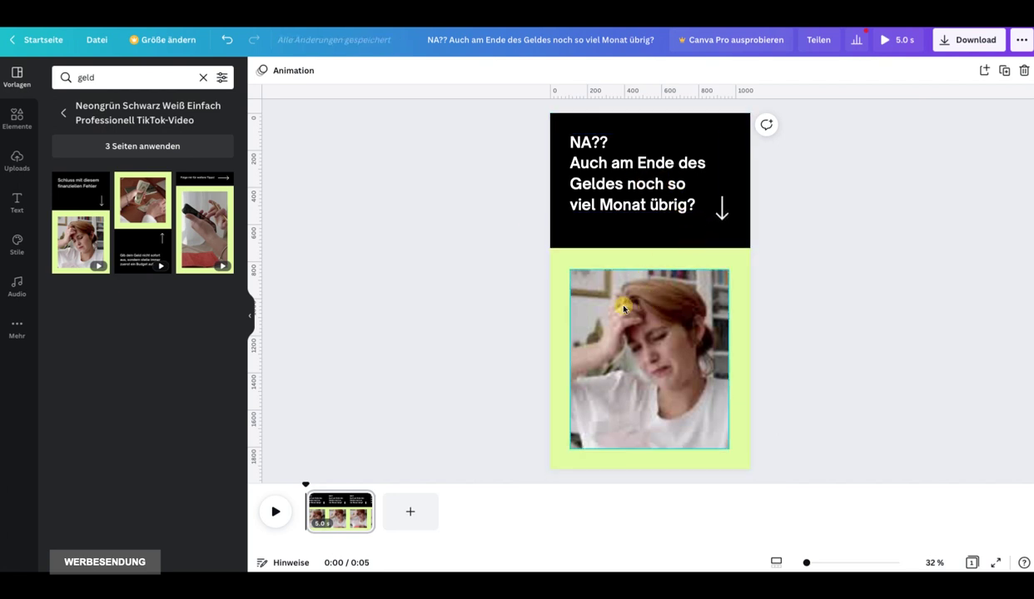
Step: Add a second page to the video and apply the template page with the hands counting banknotes
click(411, 516)
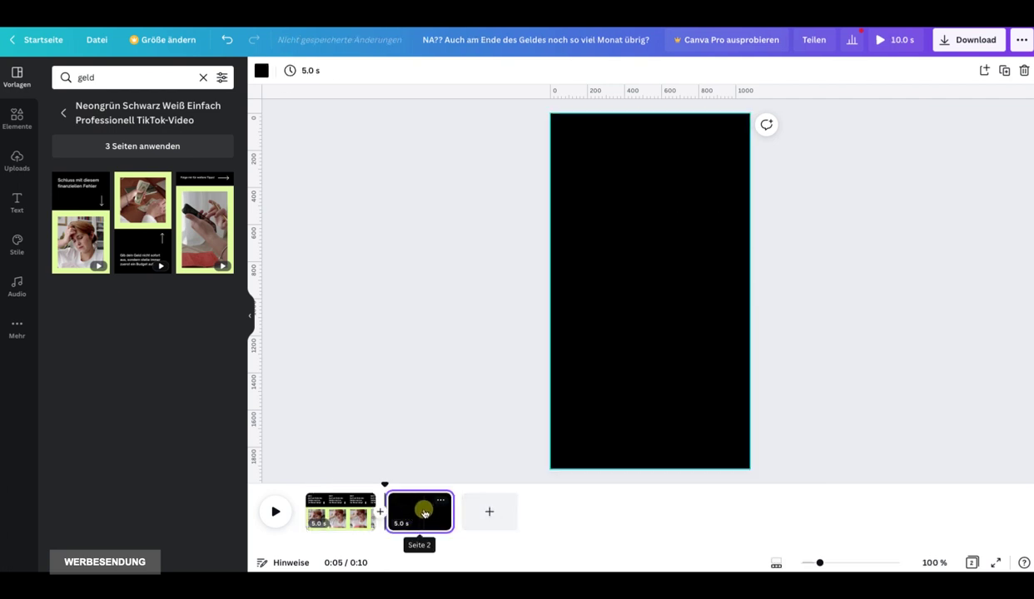
click(138, 236)
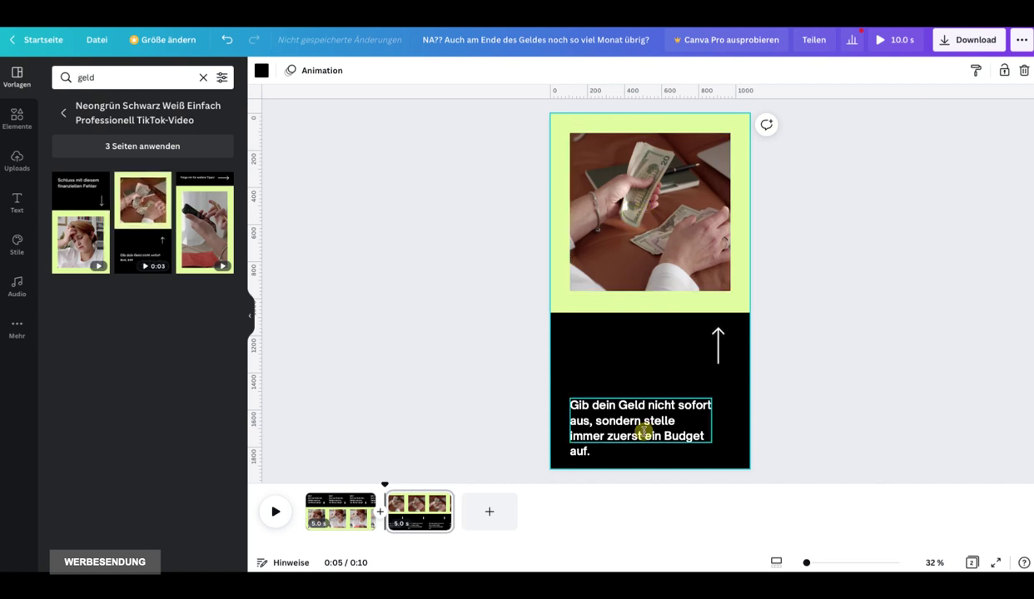
Step: Replace the second page's text with "Dann werde doch endlich FINANZIELL FREI!" and move it slightly up
click(601, 416)
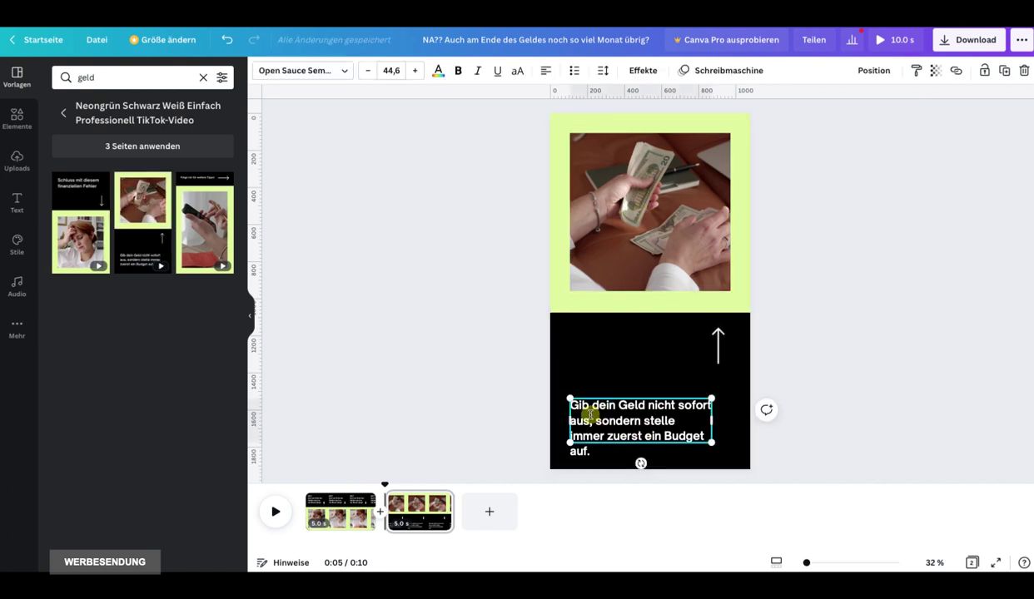
double_click(590, 413)
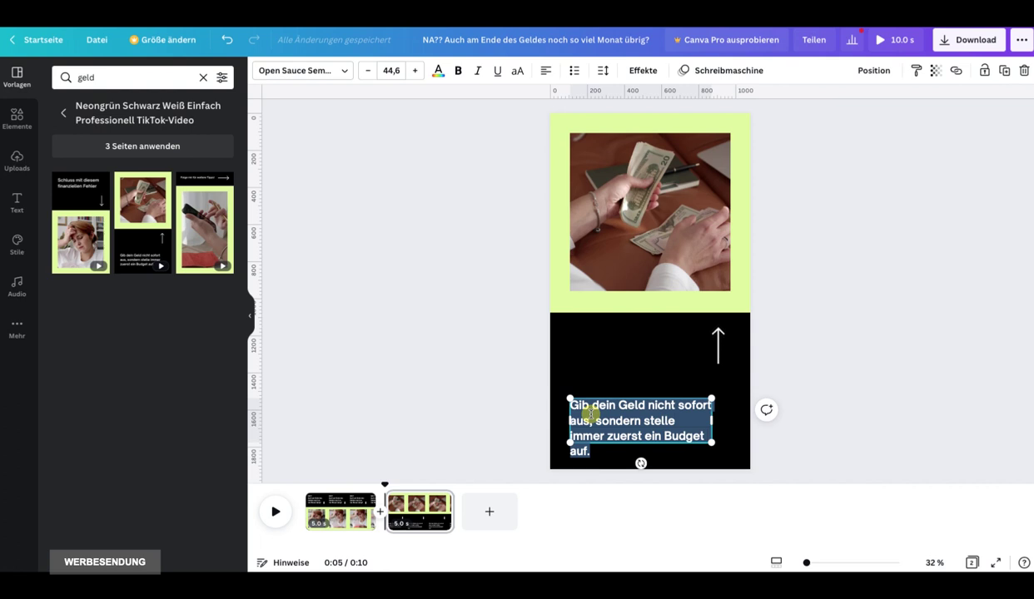
text(Dann werde doch endlich FINANZIELL FREI!)
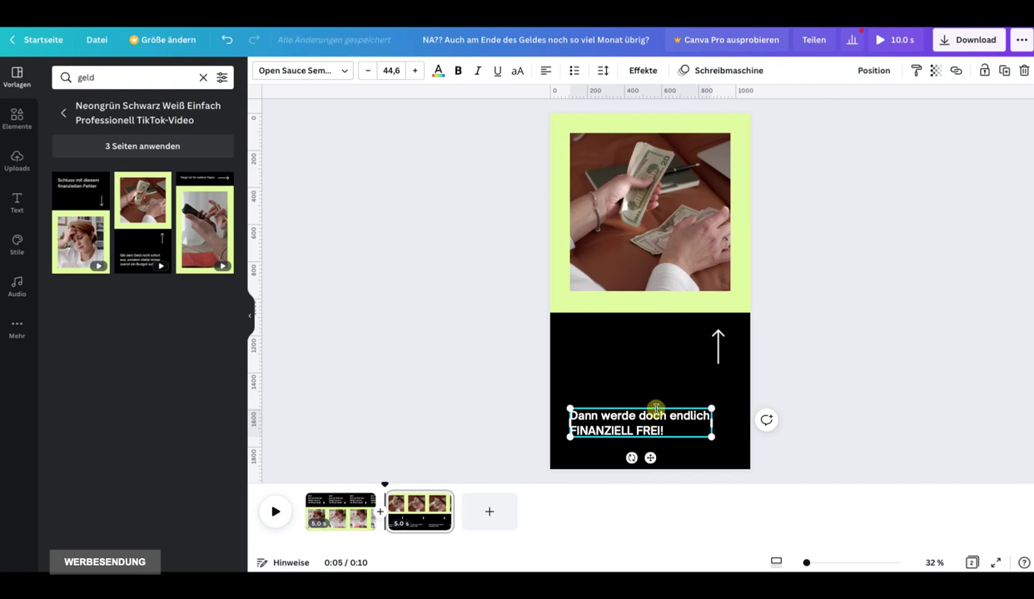
drag(655, 407, 656, 387)
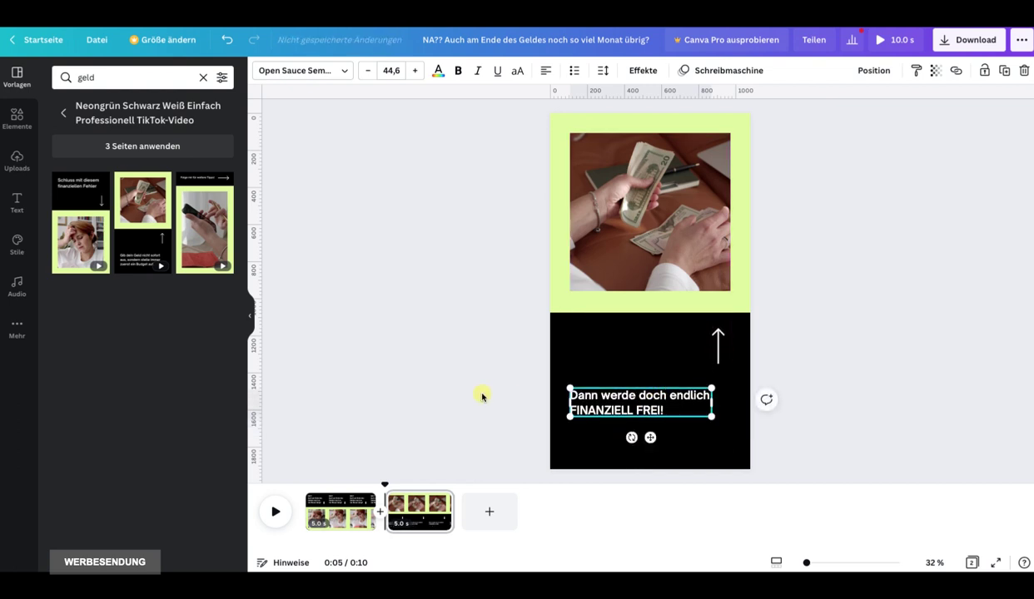
Step: Preview the two-page video from the beginning
click(306, 509)
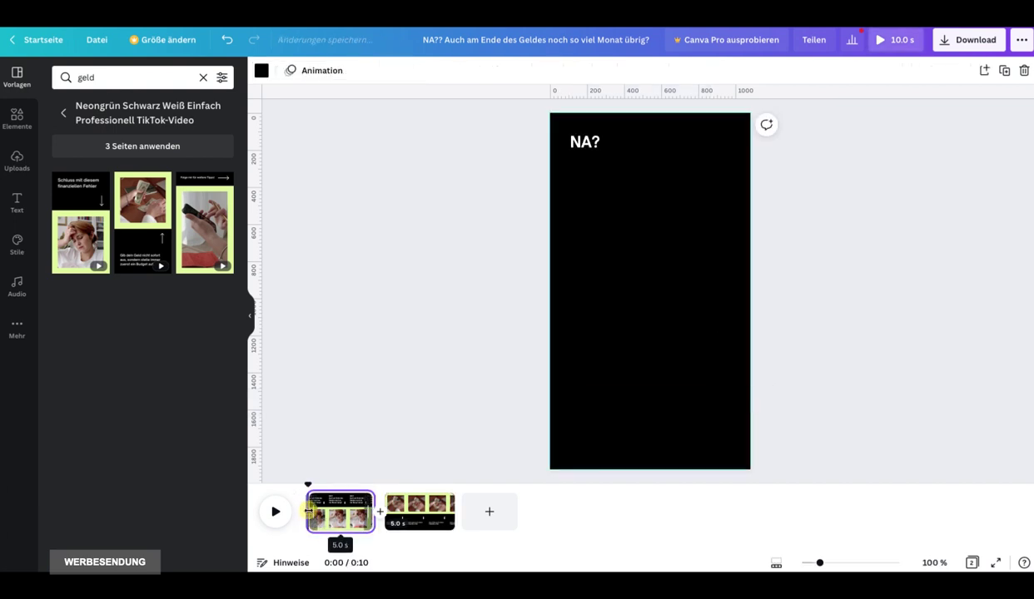
click(276, 511)
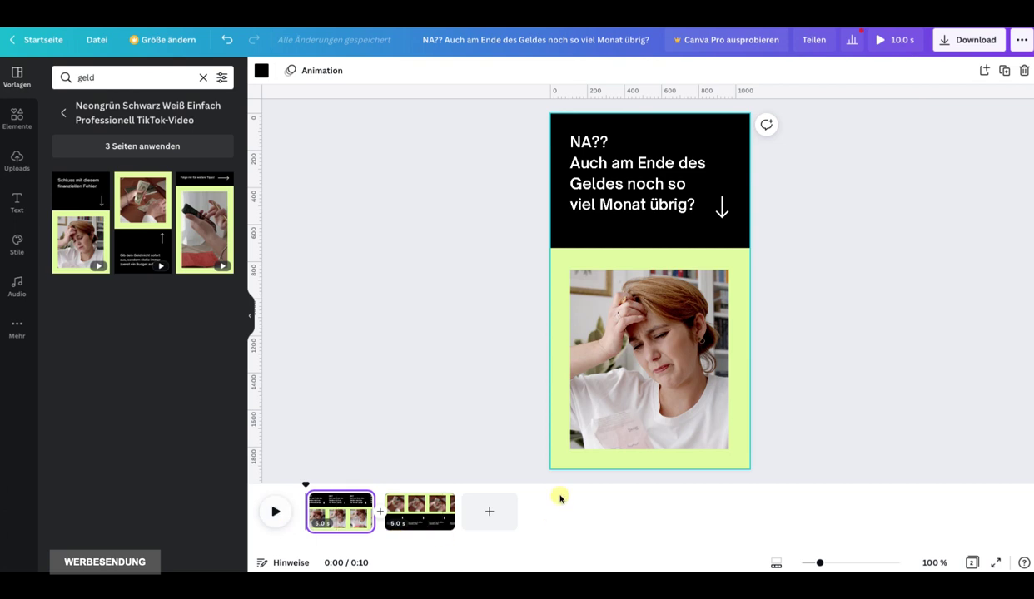
Step: Add a third page and apply the second page of the Schwarz Cyan Dynamisch Grunge Anzeige TikTok-Video template
click(490, 514)
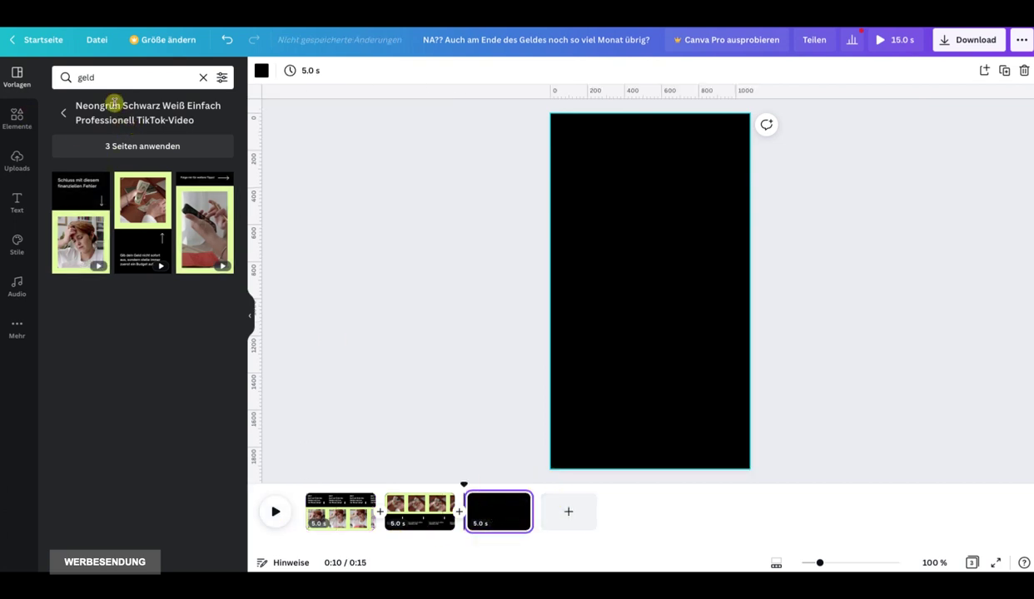
click(64, 113)
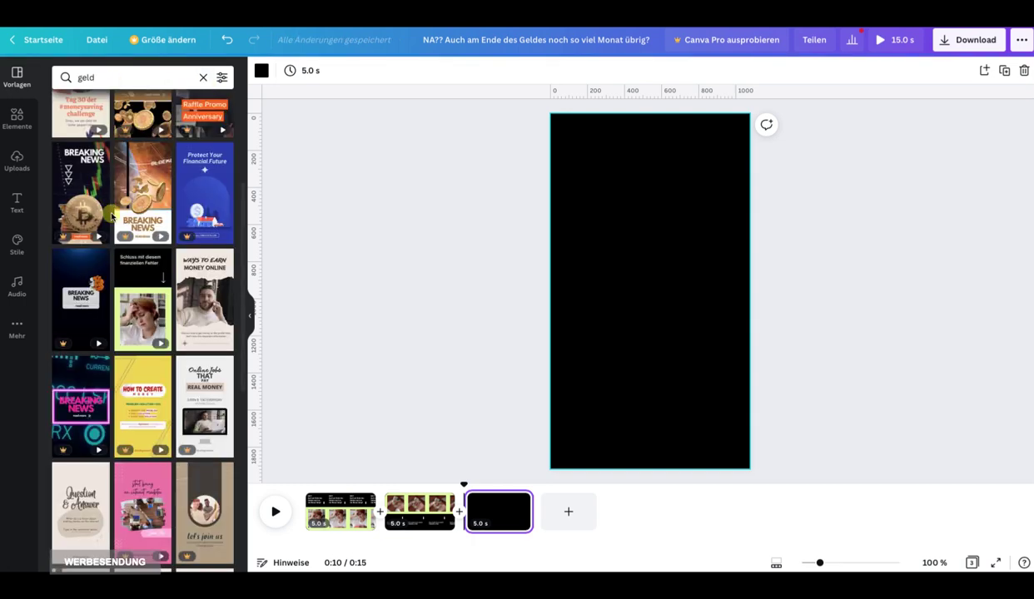
scroll(111, 215, up, 5)
click(202, 79)
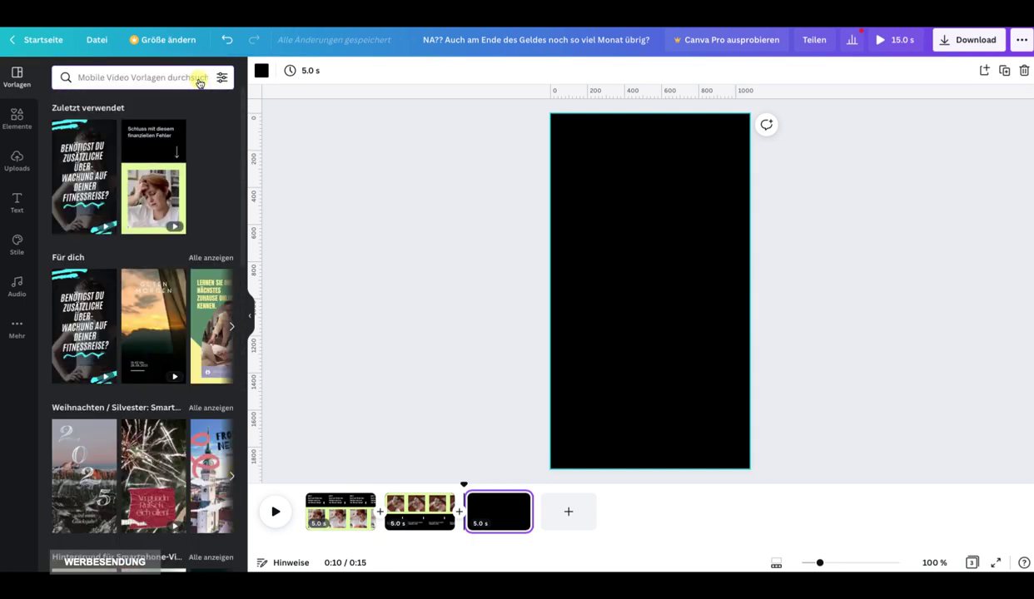
click(85, 309)
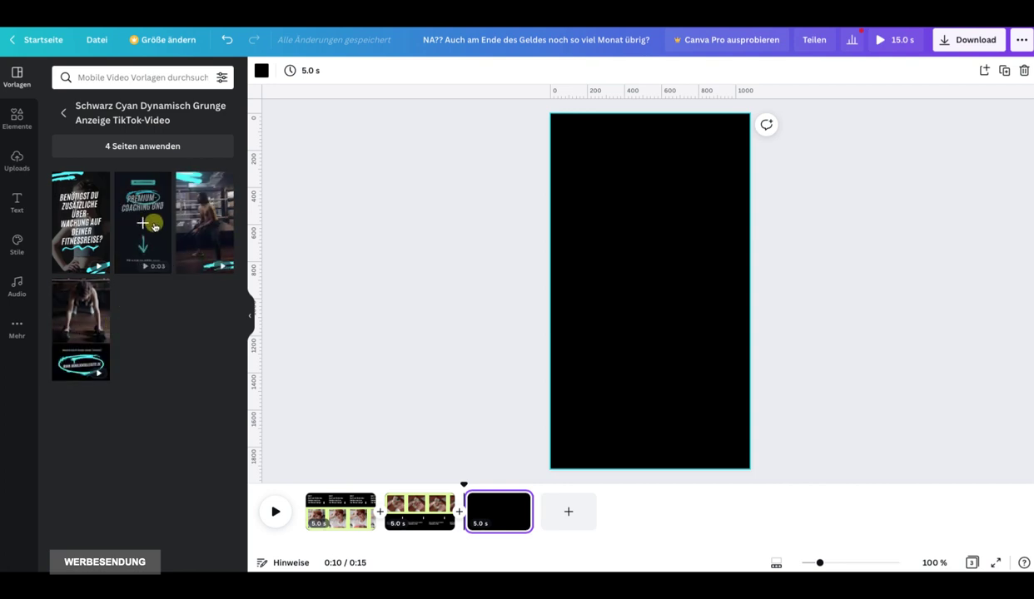
click(153, 230)
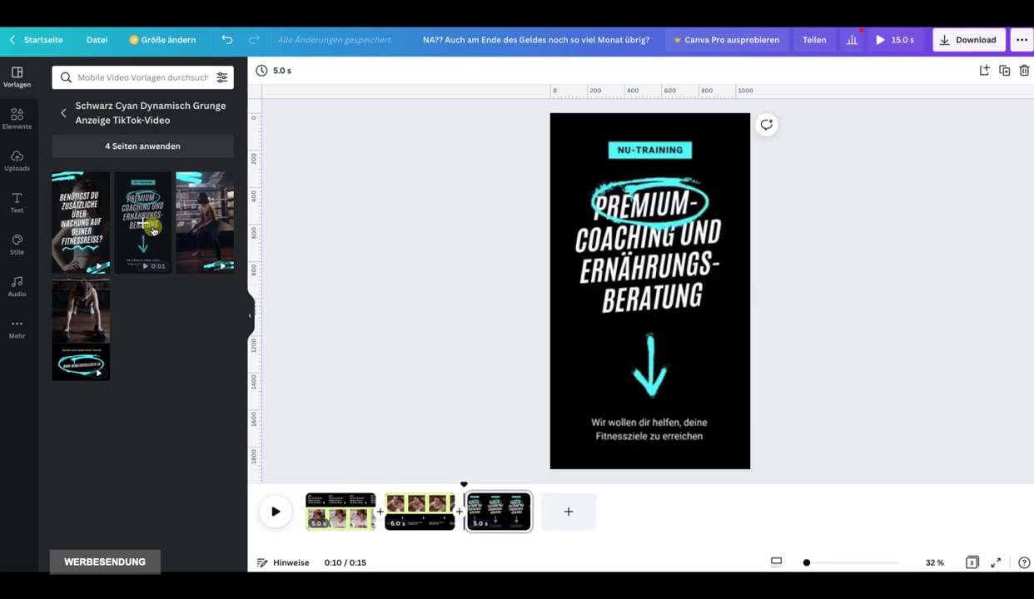
Step: Change the NU-TRAINING label on the third page to "JETZT LOSLEGEN!"
click(722, 240)
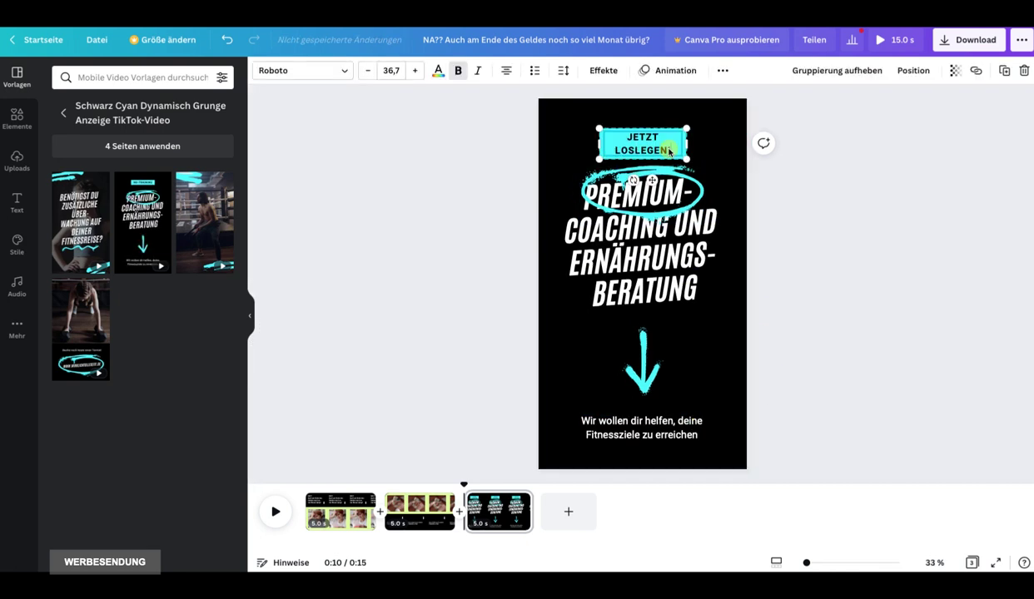
text(!)
key(Escape)
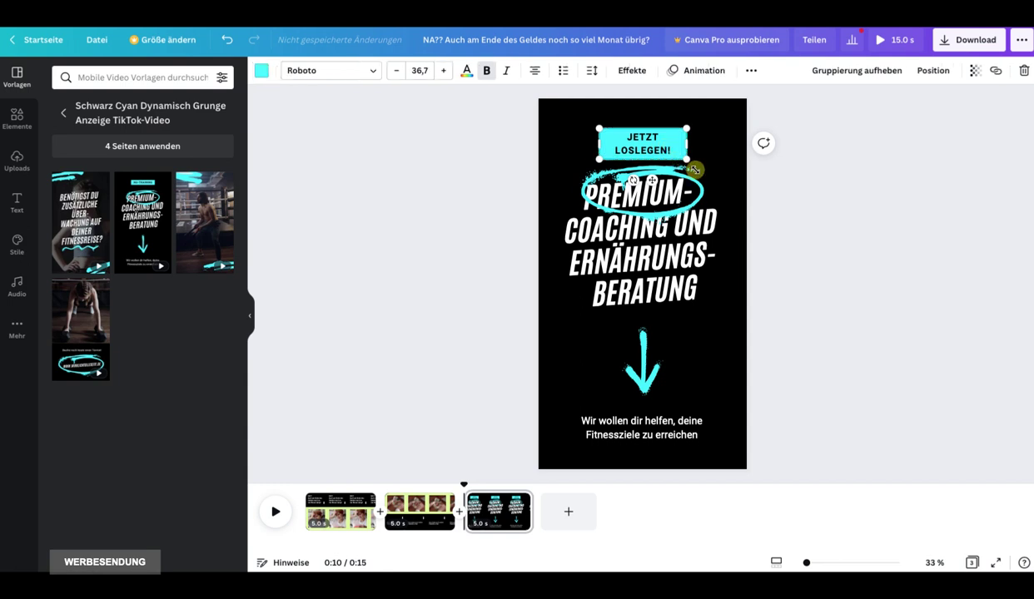
Step: Replace the third page's main headline with "JETZT DURCHSTARTEN MIT AFFILIATE MARKETING!"
click(586, 269)
double_click(664, 288)
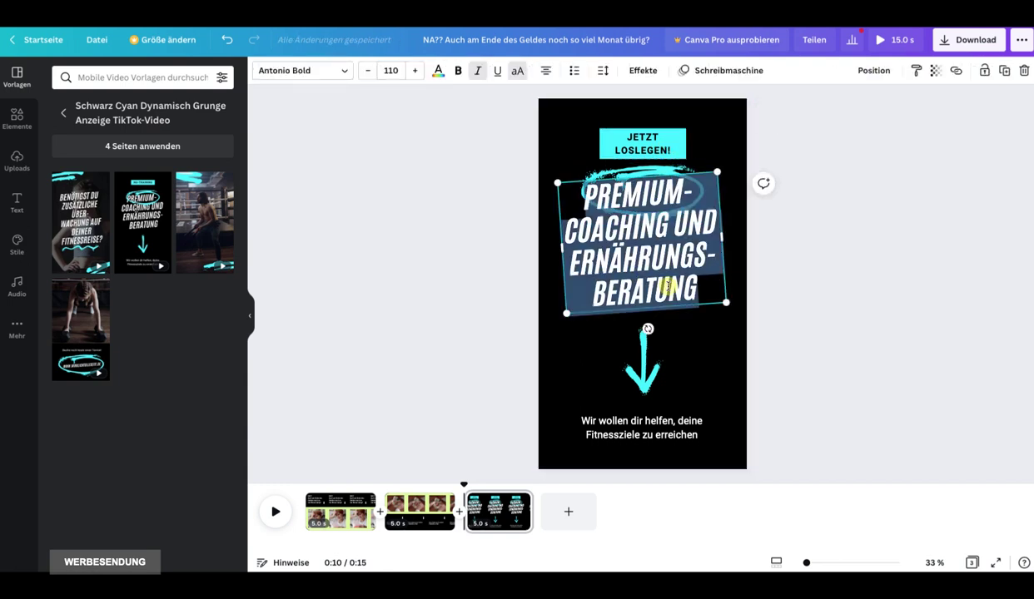
text(JETZT DURCHSTARTEN MIT AFFILIATE MARKETING!)
click(661, 375)
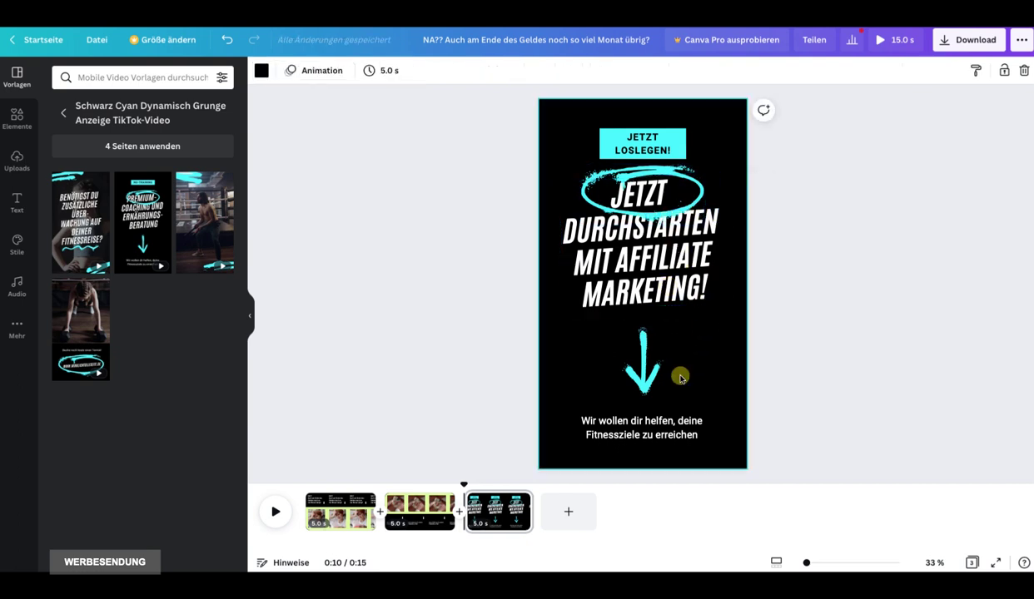
Step: Replace the small text below the arrow with "LINK in der Beschreibung"
click(626, 428)
click(622, 427)
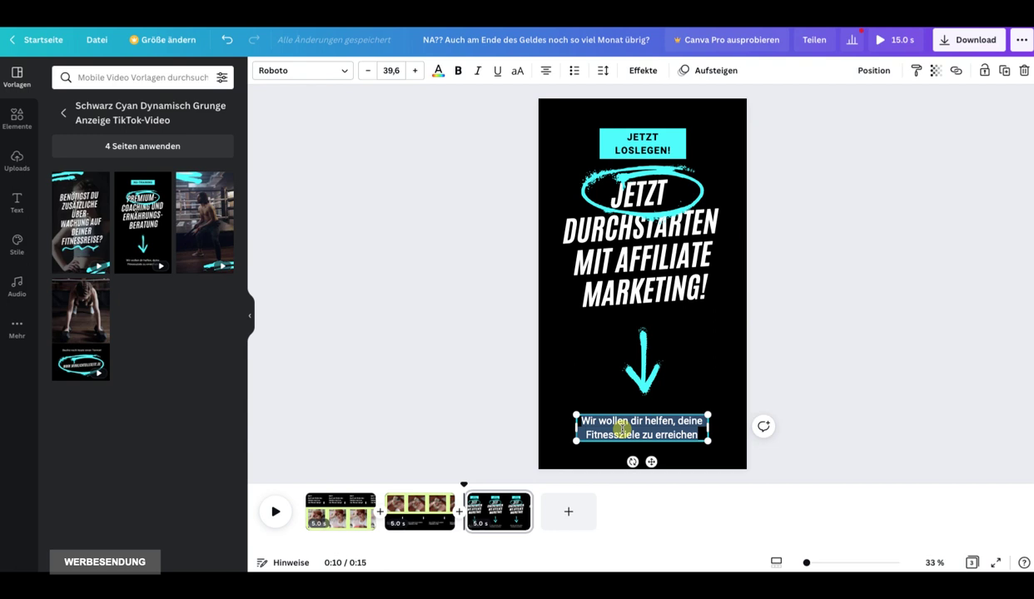
text(LINK in der Beschreibung)
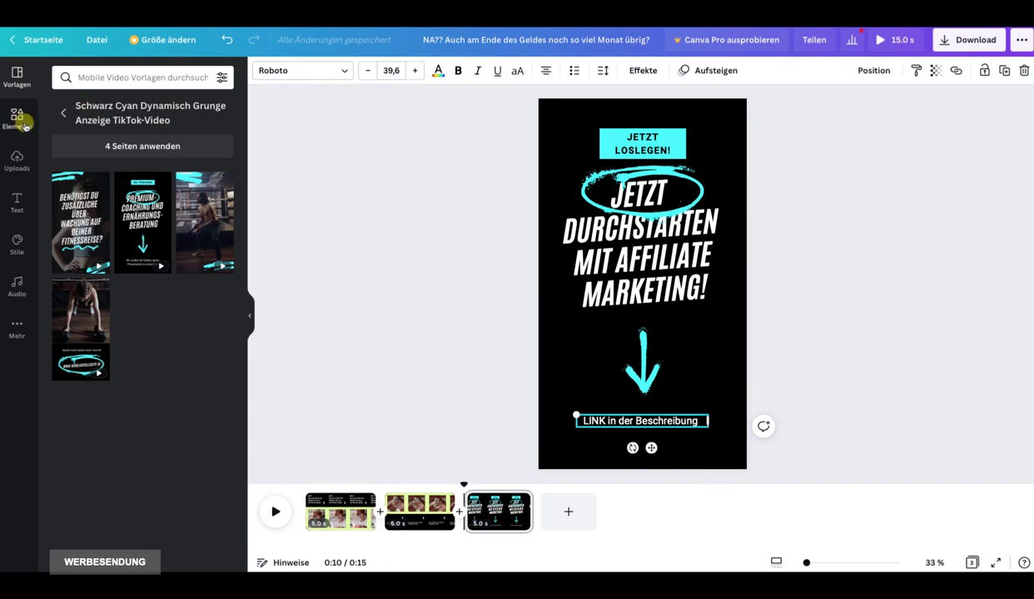
Step: Look through the audio library and the Bensound website's royalty-free music for a background track
click(17, 284)
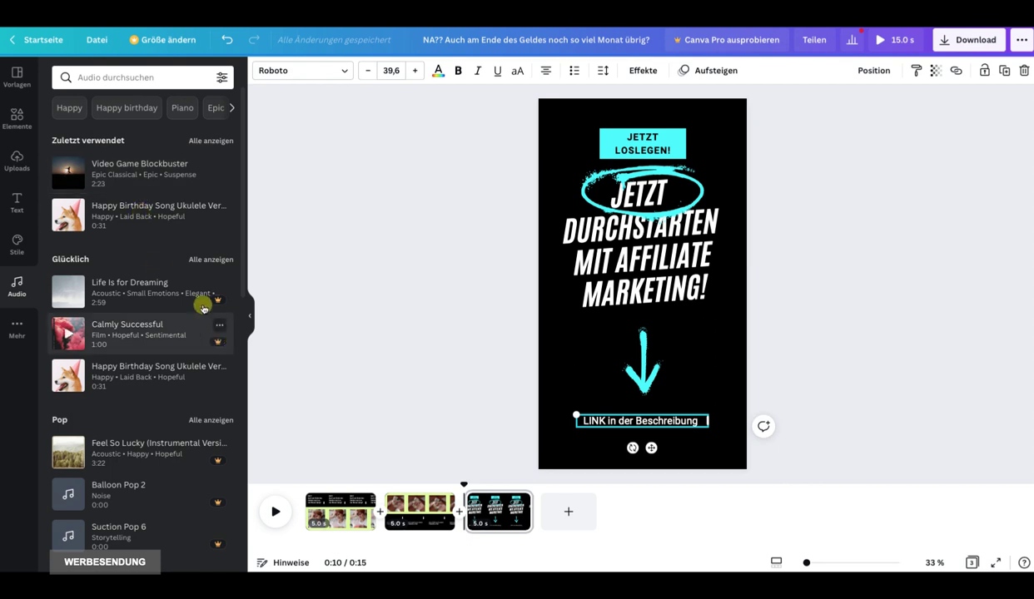
mouse_move(209, 304)
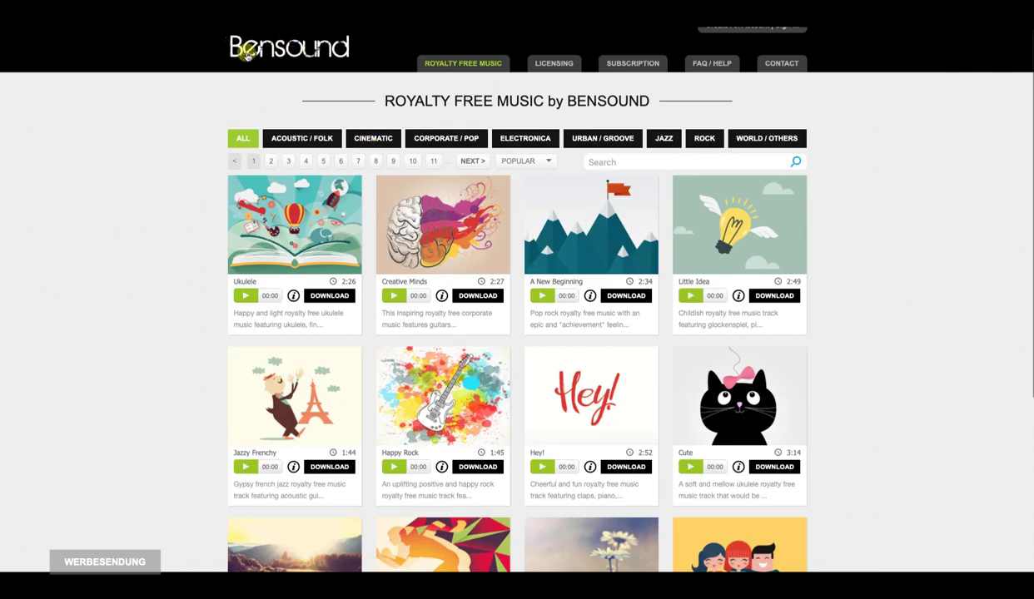
scroll(609, 327, down, 2)
scroll(608, 327, down, 2)
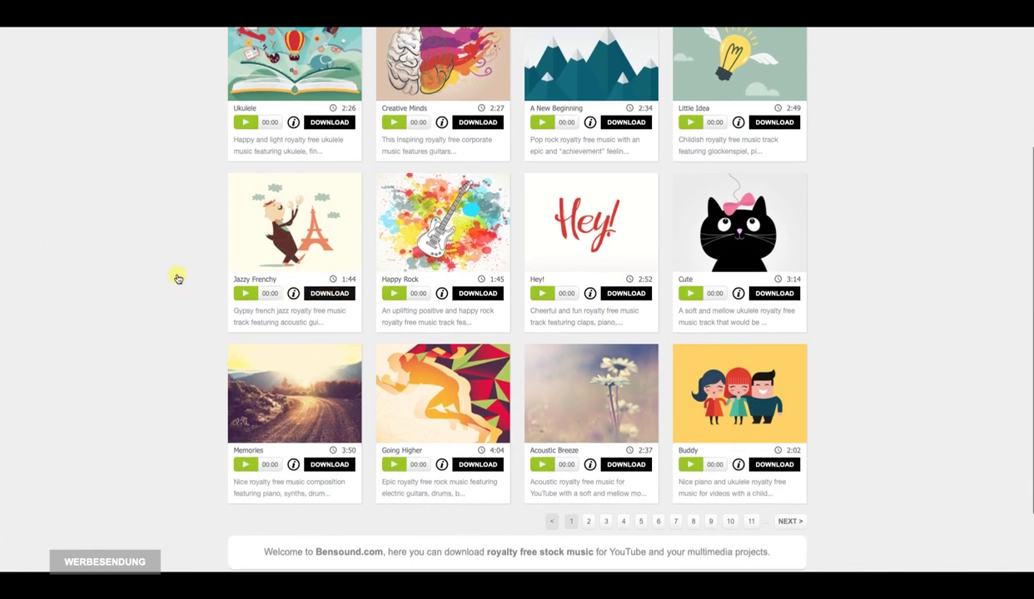
scroll(143, 270, up, 5)
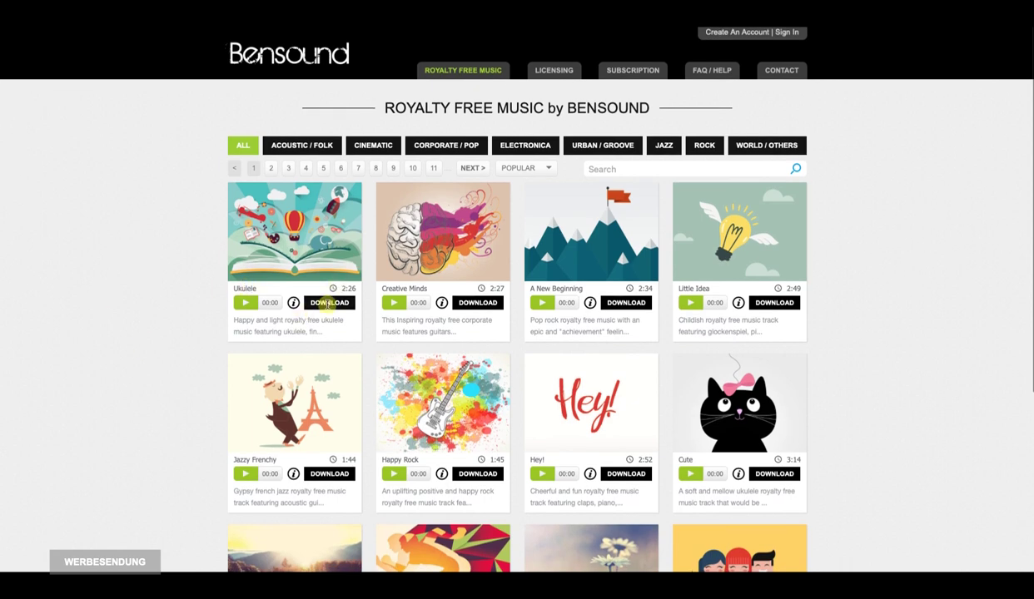
Step: Download the Ukulele track from Bensound under the free license with attribution
click(326, 303)
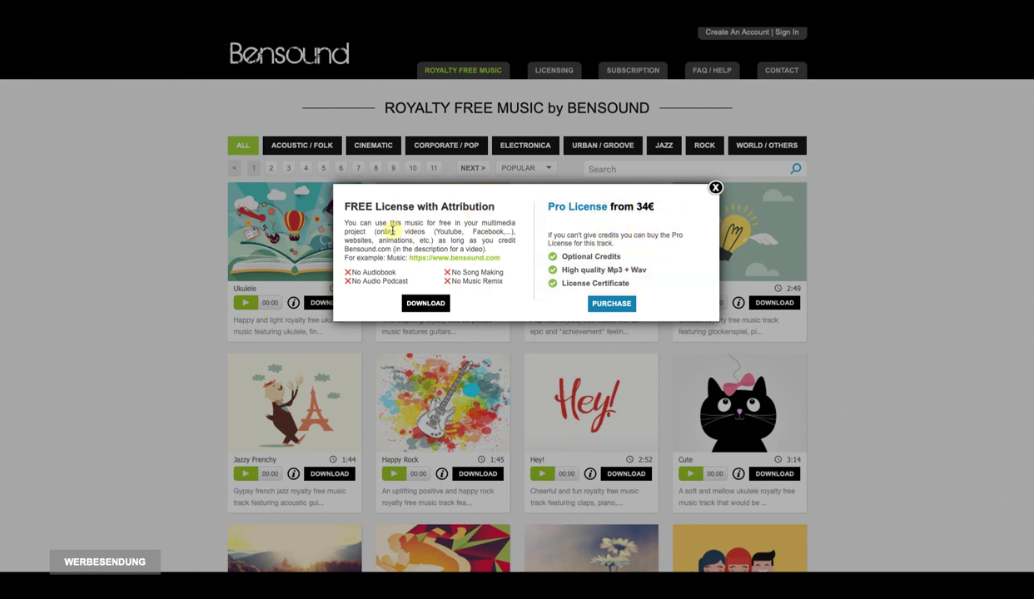
drag(359, 207, 390, 207)
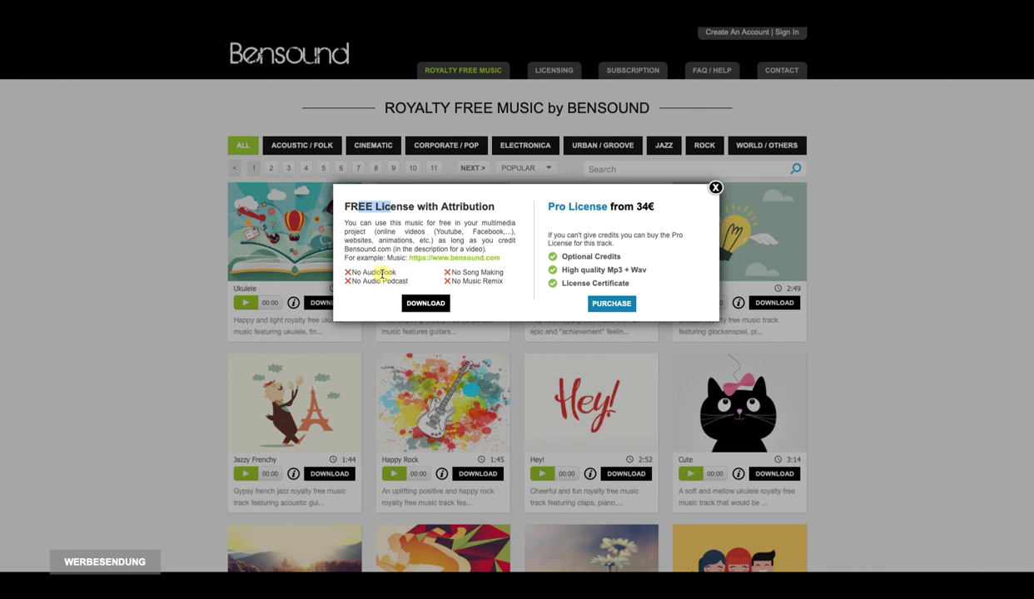
click(426, 305)
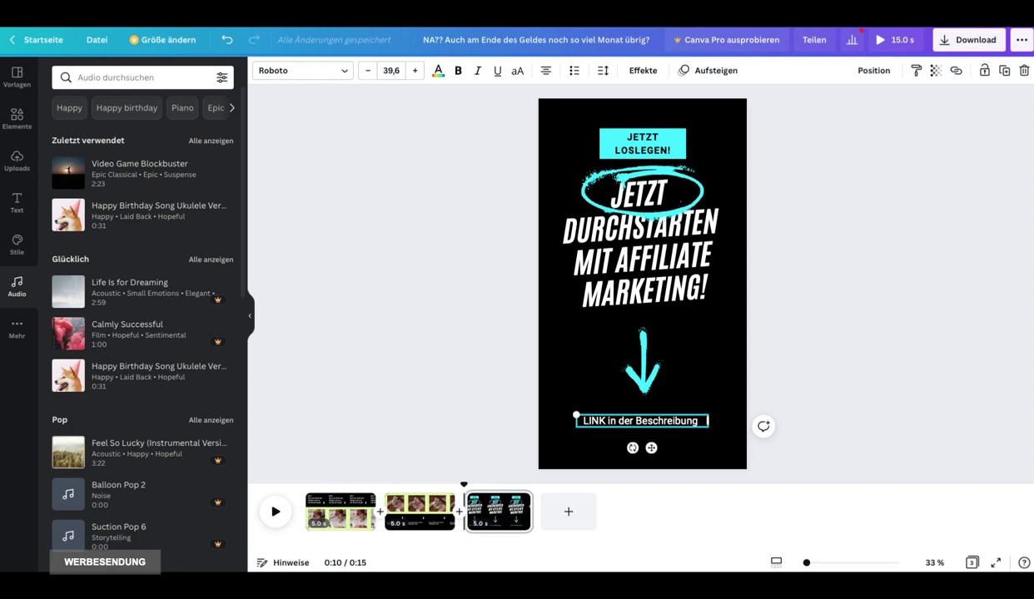
Step: Switch to Canva, upload bensound-ukulele.mp3 from the Downloads folder and add it as background music starting at the first page
click(17, 160)
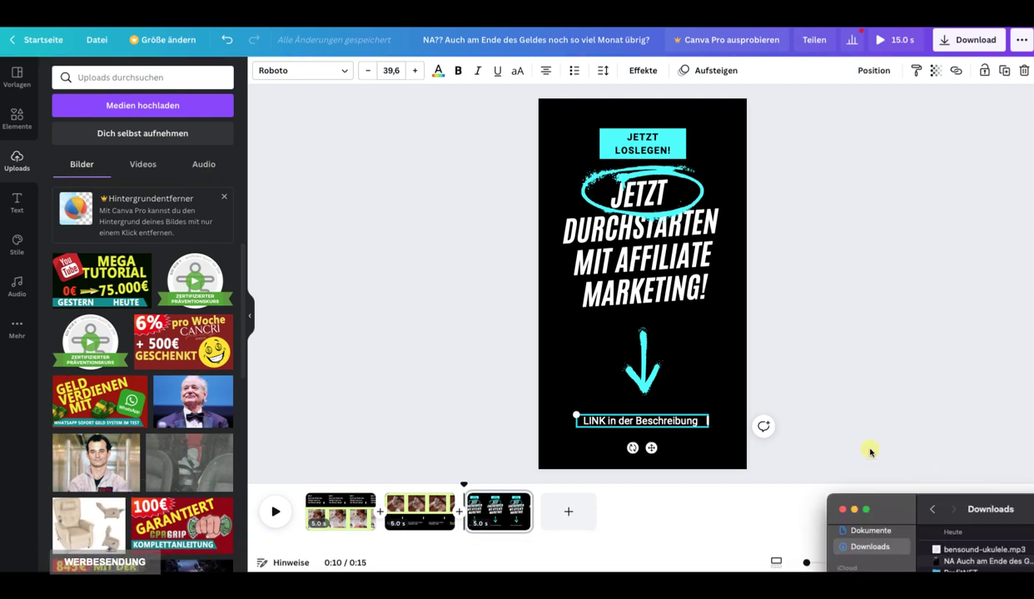
drag(940, 552, 233, 286)
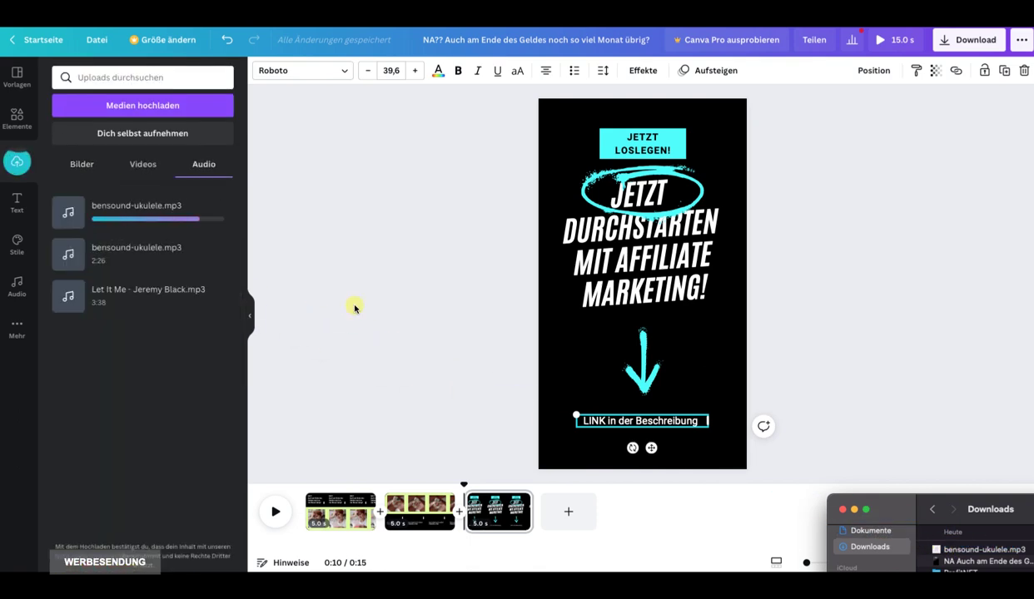
click(842, 508)
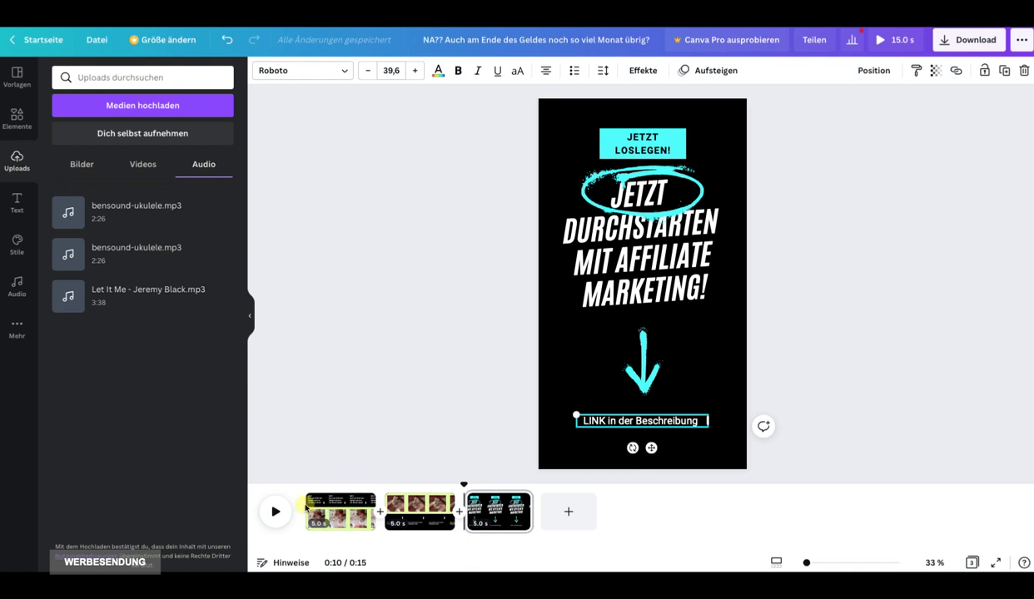
click(306, 506)
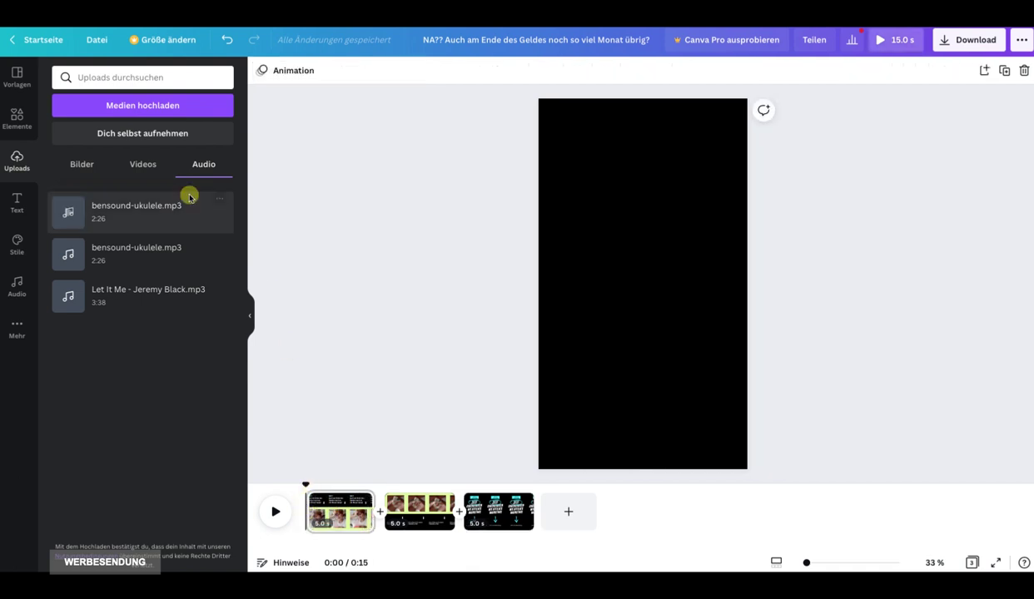
click(126, 208)
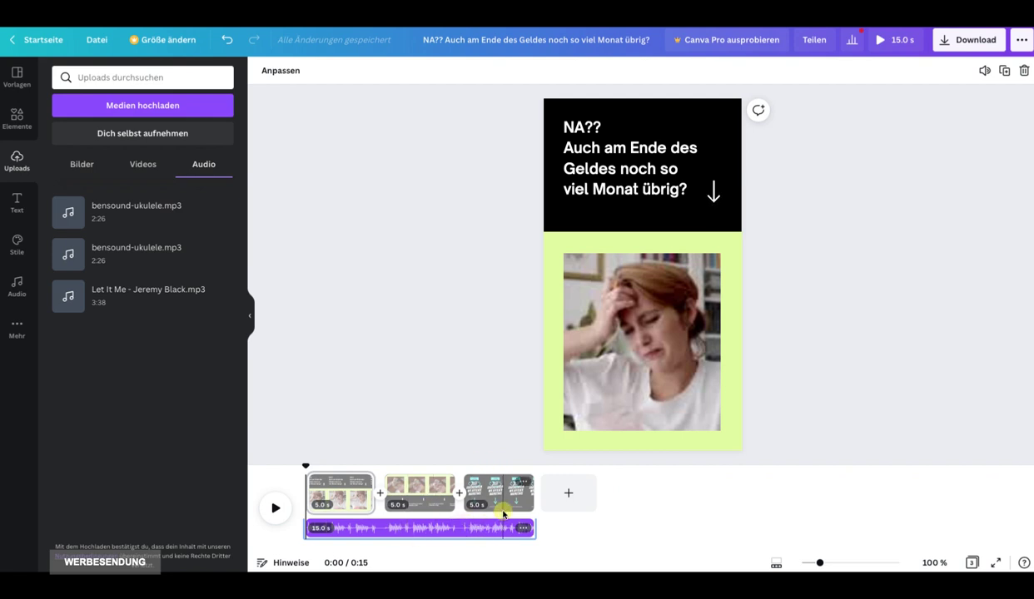
Step: Play the video with its music and download all three pages as an MP4 video
click(275, 508)
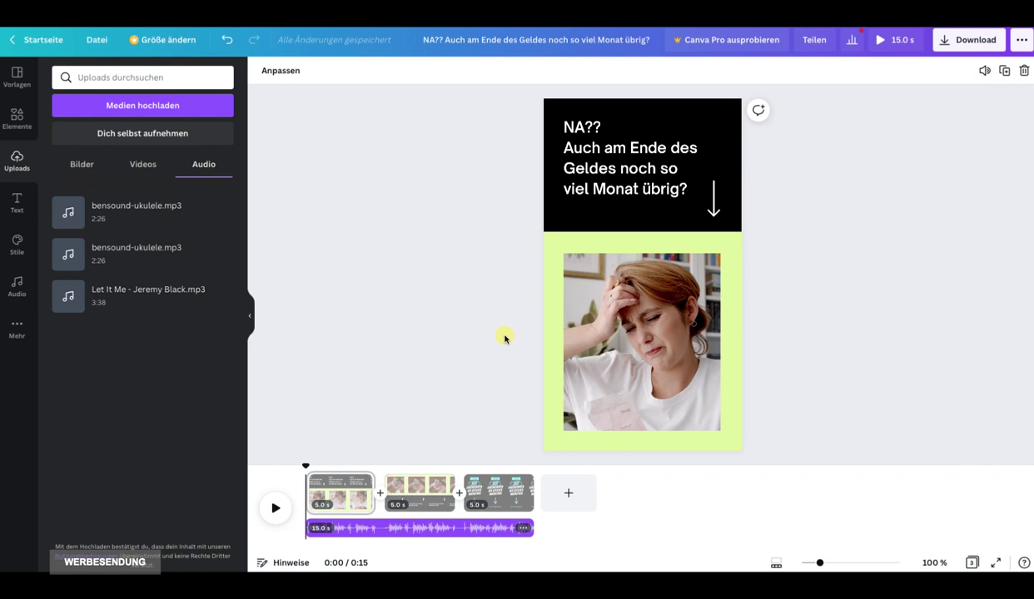
click(971, 43)
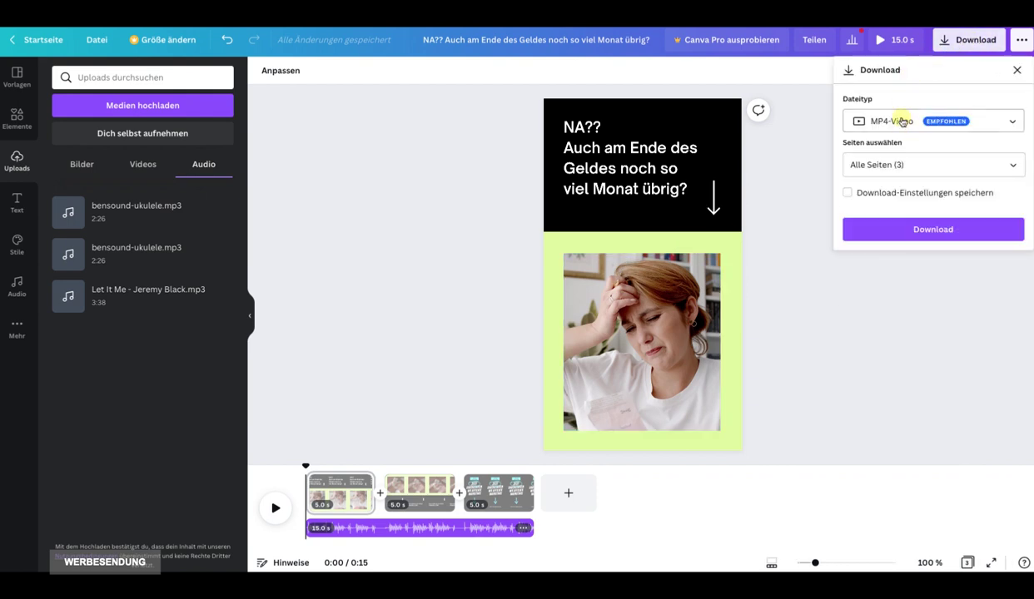
click(923, 230)
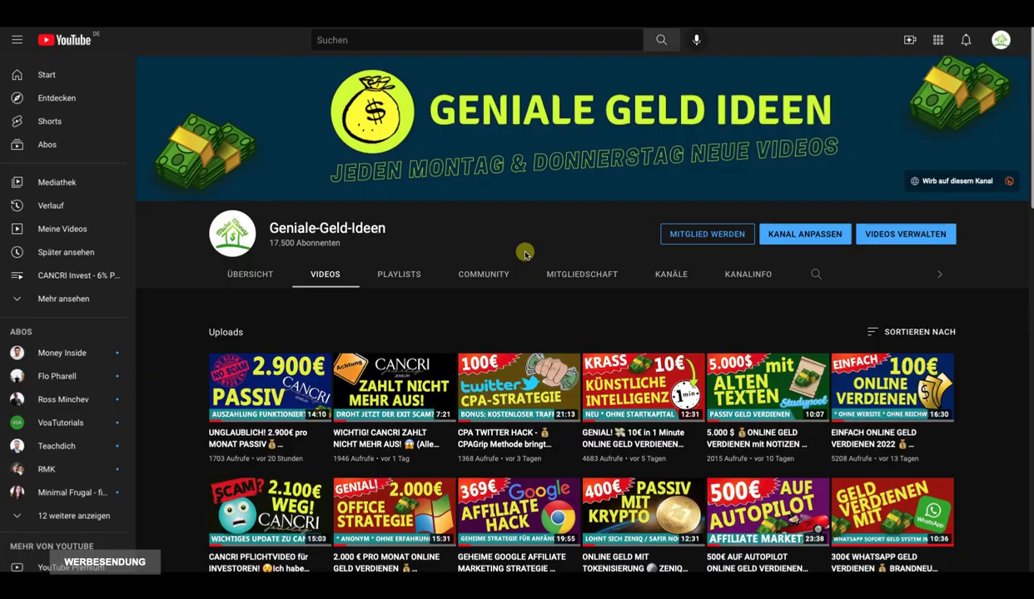
Step: Switch to YouTube and upload the exported video file "NA Auch am Ende des Geldes noch so viel Monat übrig 2" to the channel
scroll(525, 254, down, 1)
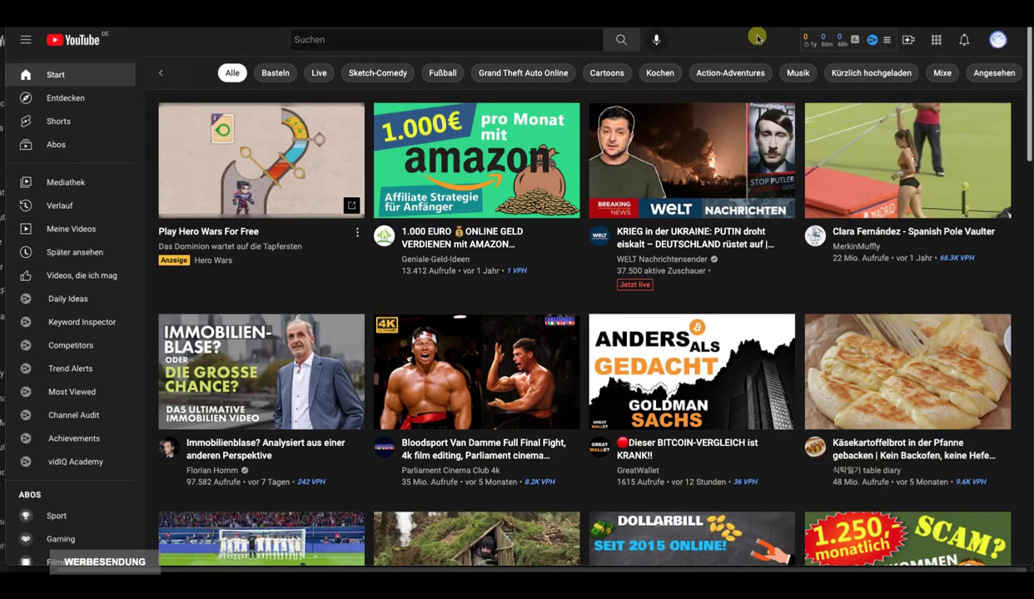
click(904, 39)
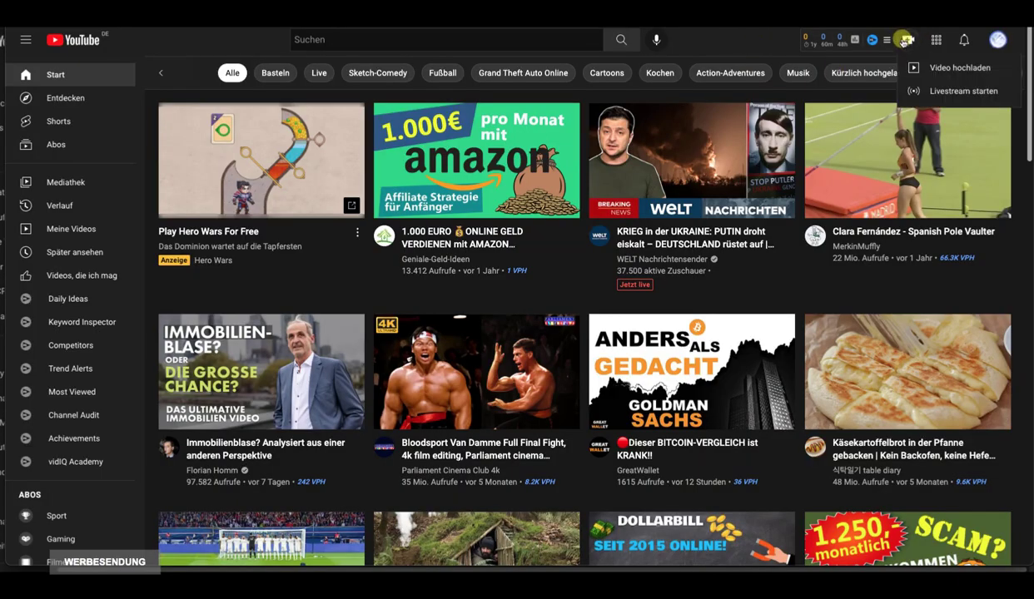
click(947, 68)
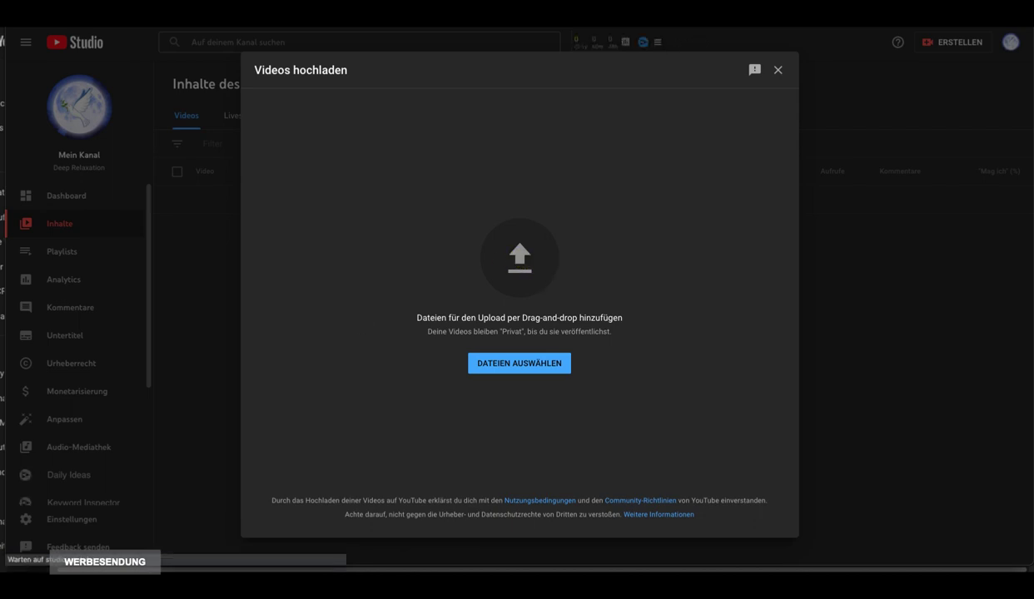
key(super+Tab)
drag(996, 526, 491, 261)
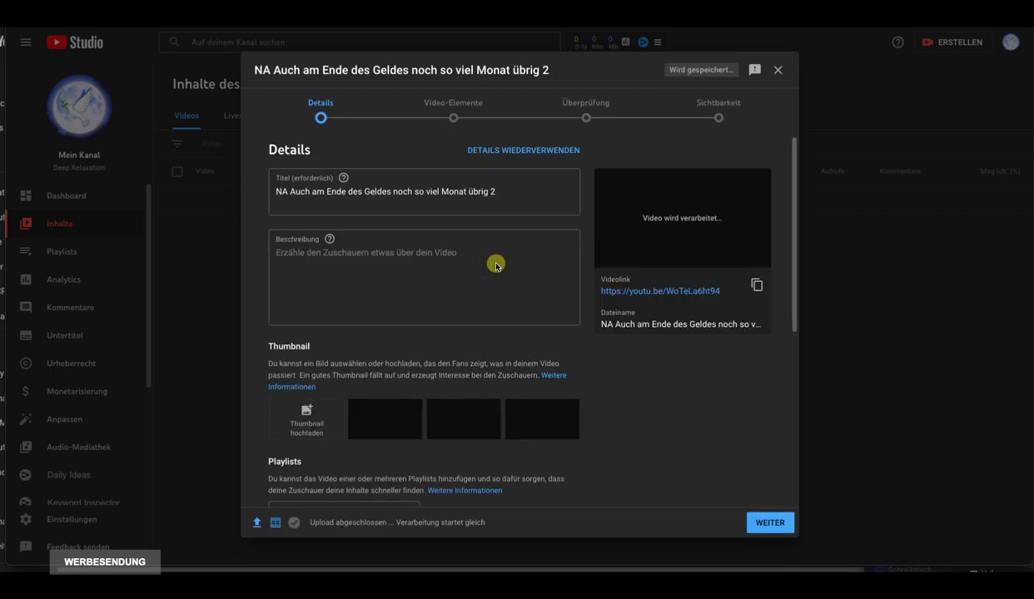
Step: Replace the video title with "GENIAL: Affiliate Marketing für Anfänger! #Shorts"
click(495, 192)
key(super+a)
drag(496, 191, 523, 191)
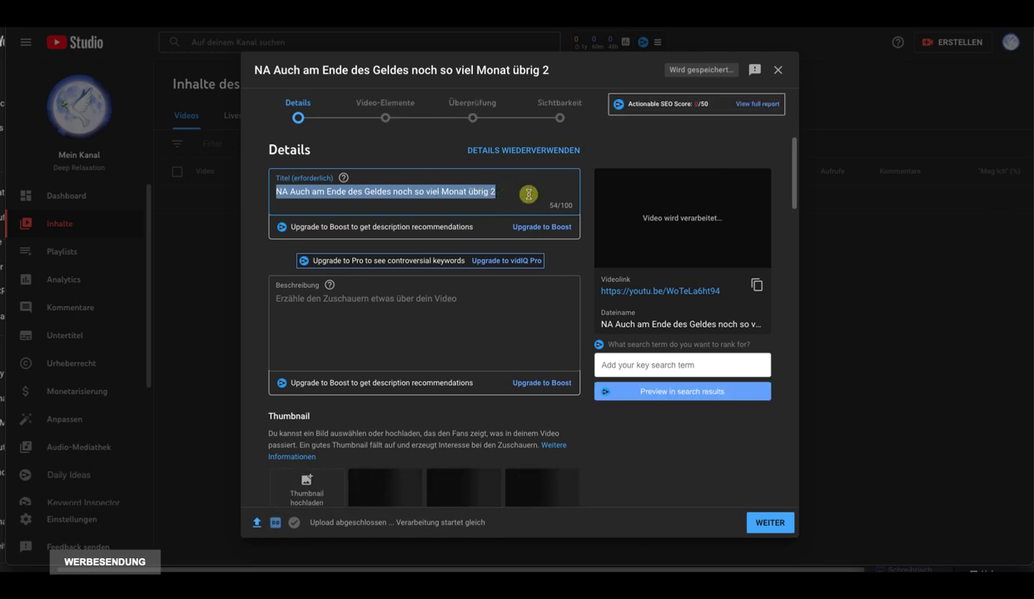
text(GENIAL: Affiliate Marketing für Anfänger!)
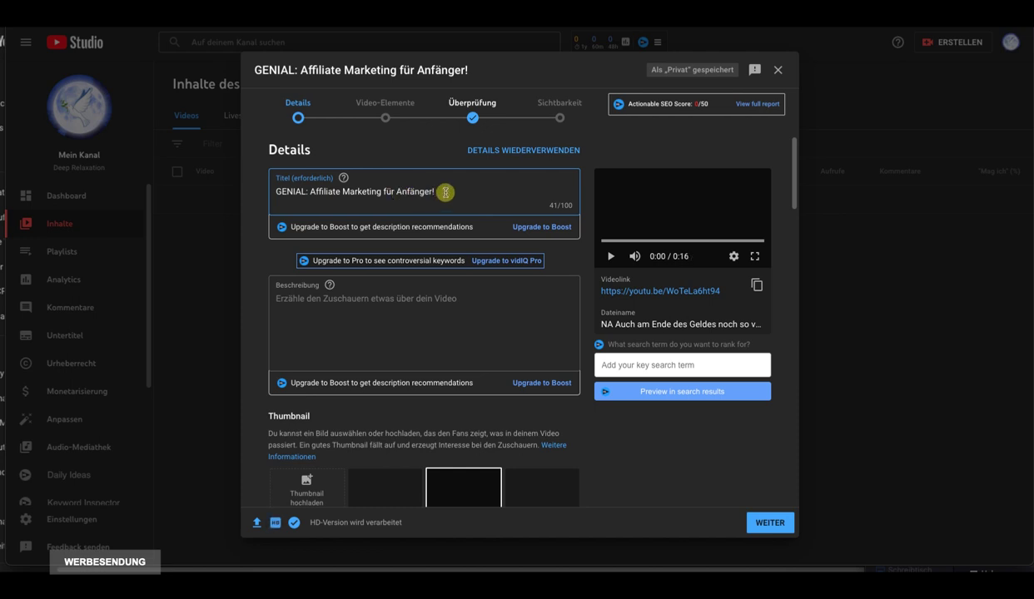
text(#Sho)
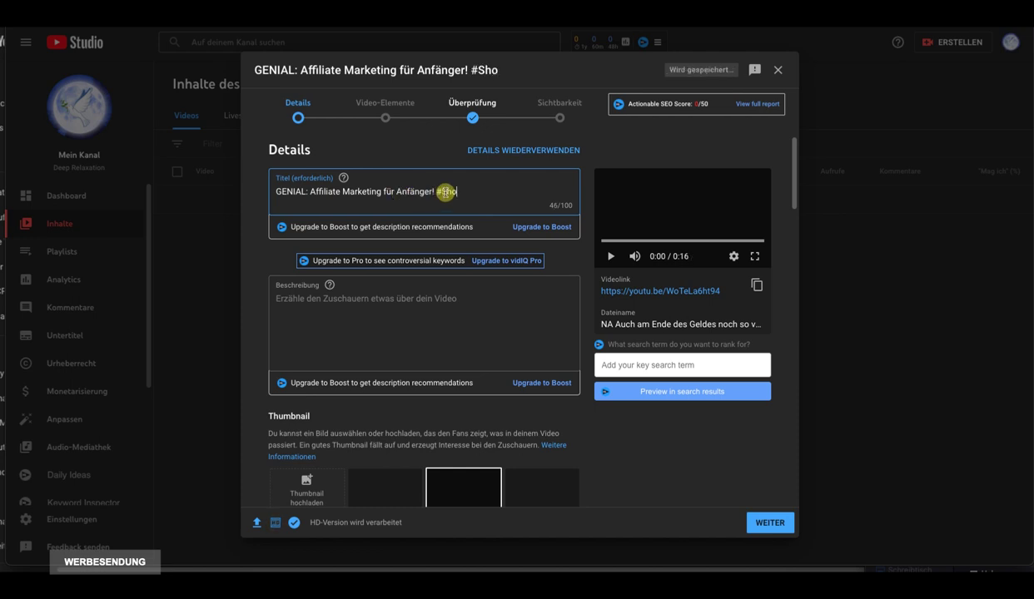
text(rts)
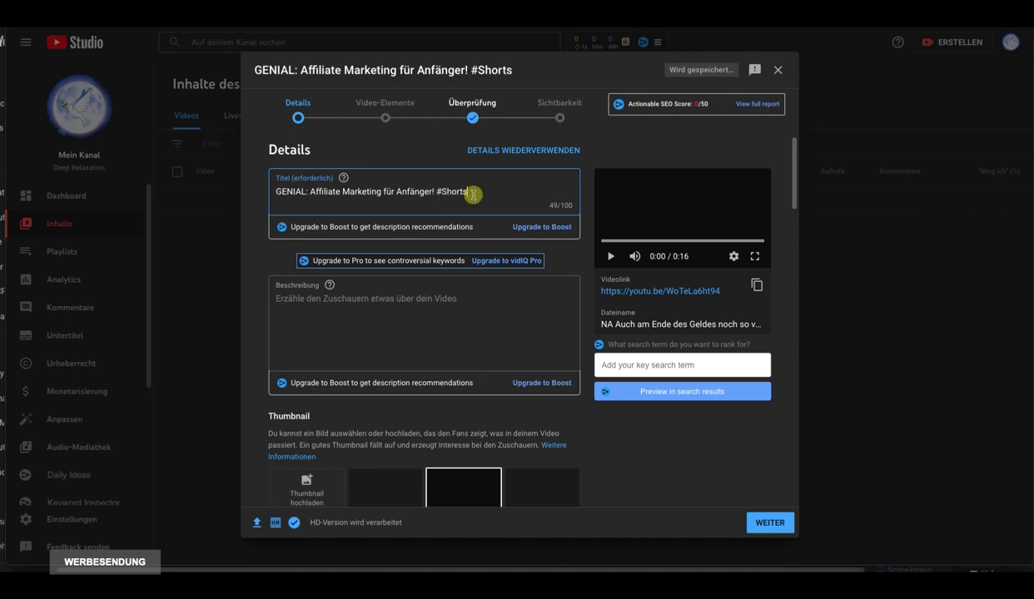
double_click(471, 193)
key(ctrl+a)
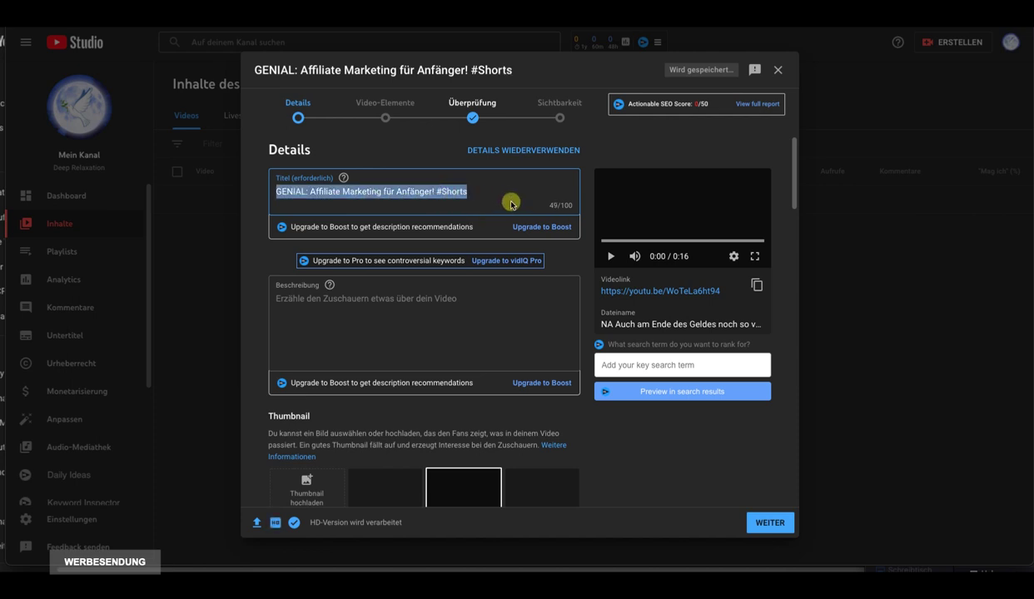
click(324, 302)
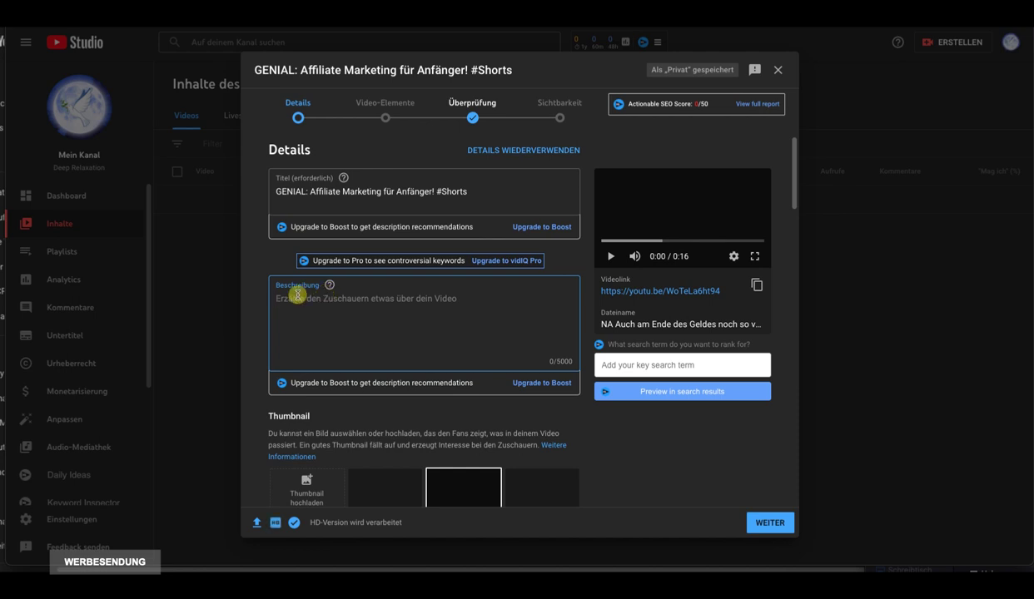
text(Starte jetzt durch mit Affiliate Marketing:)
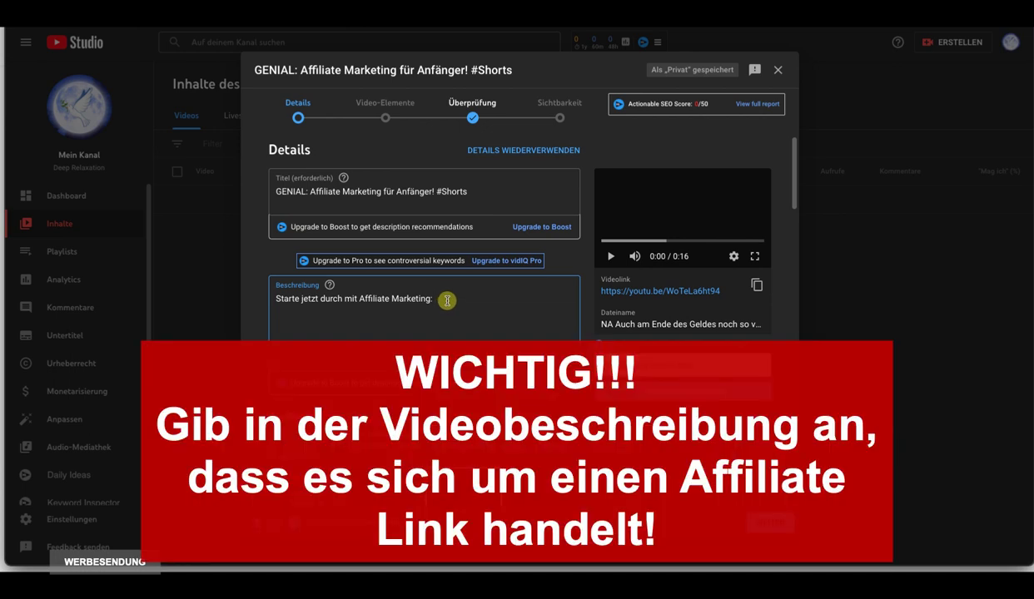
text(https://bit.ly/3JpGuac)
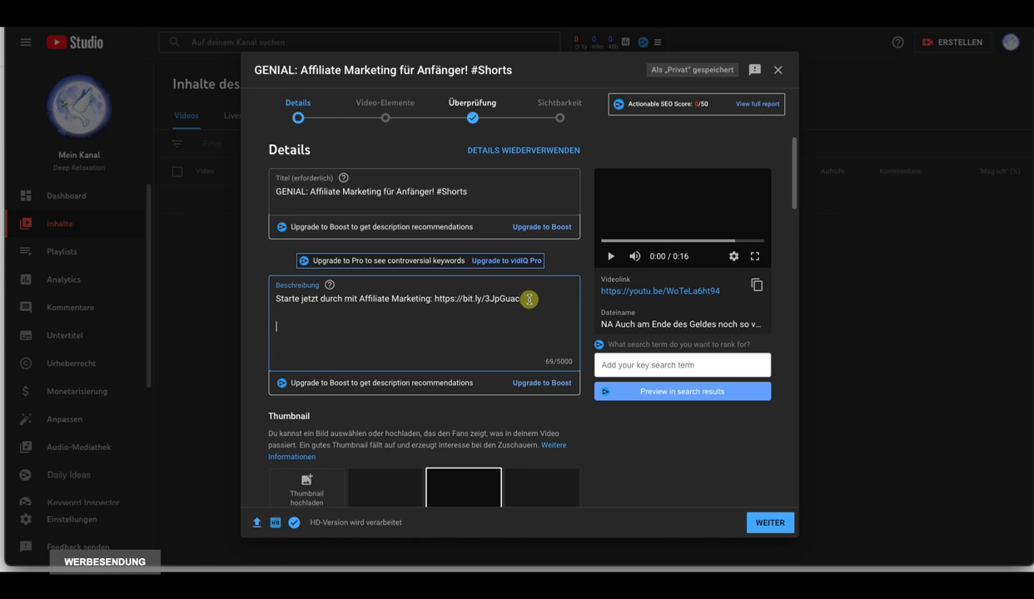
text((Musik)
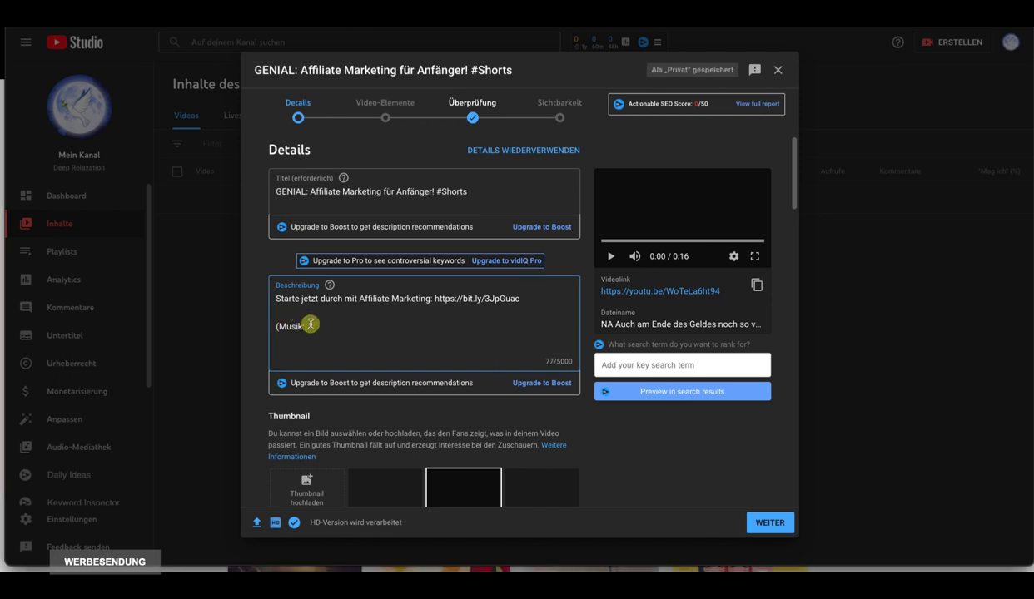
text(https://www.bensound.com)
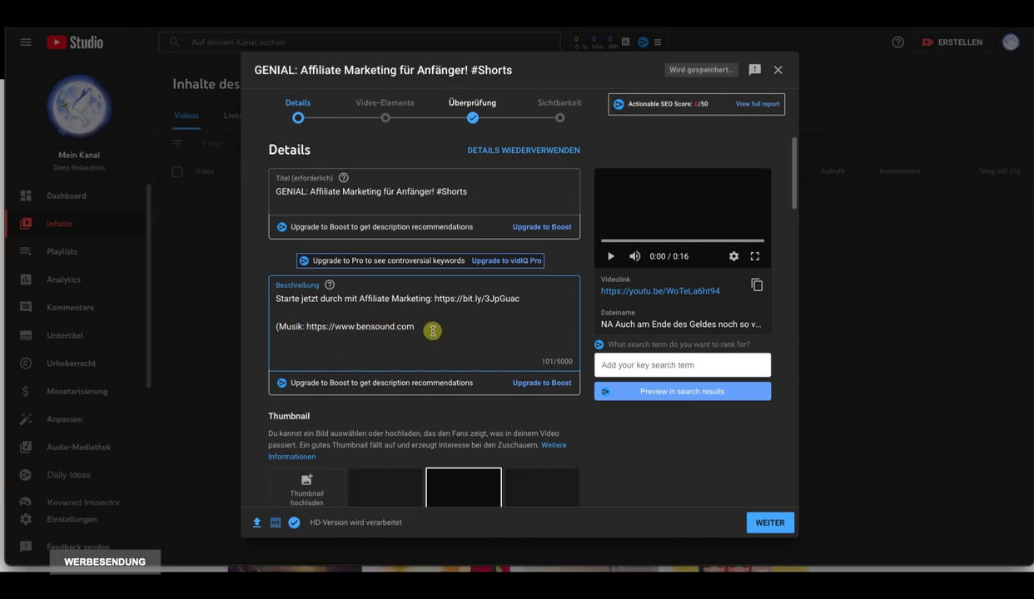
Step: Choose the third automatically suggested image as the video's thumbnail
scroll(478, 412, down, 2)
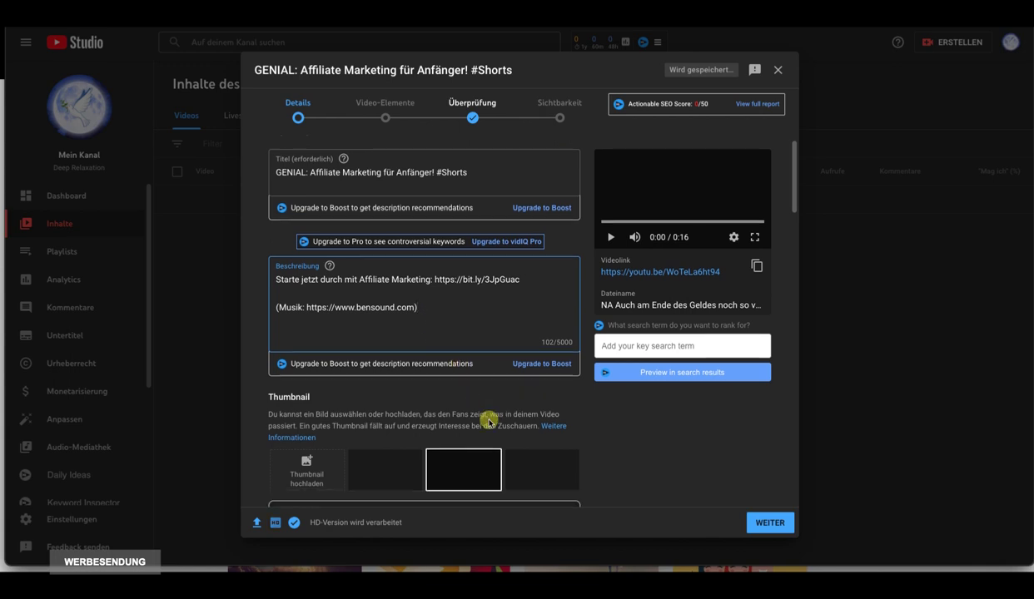
scroll(487, 422, down, 3)
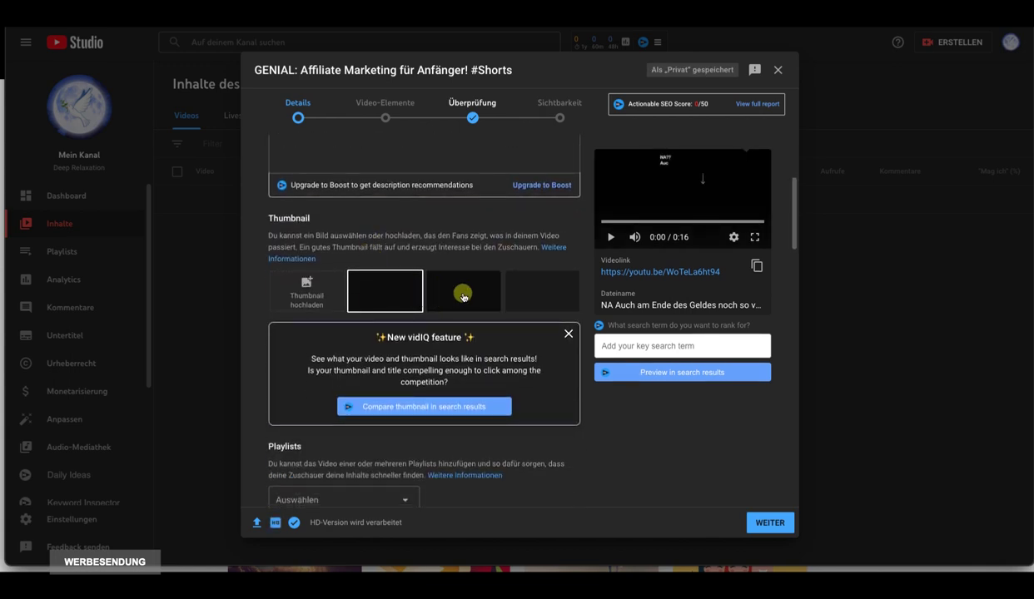
click(526, 289)
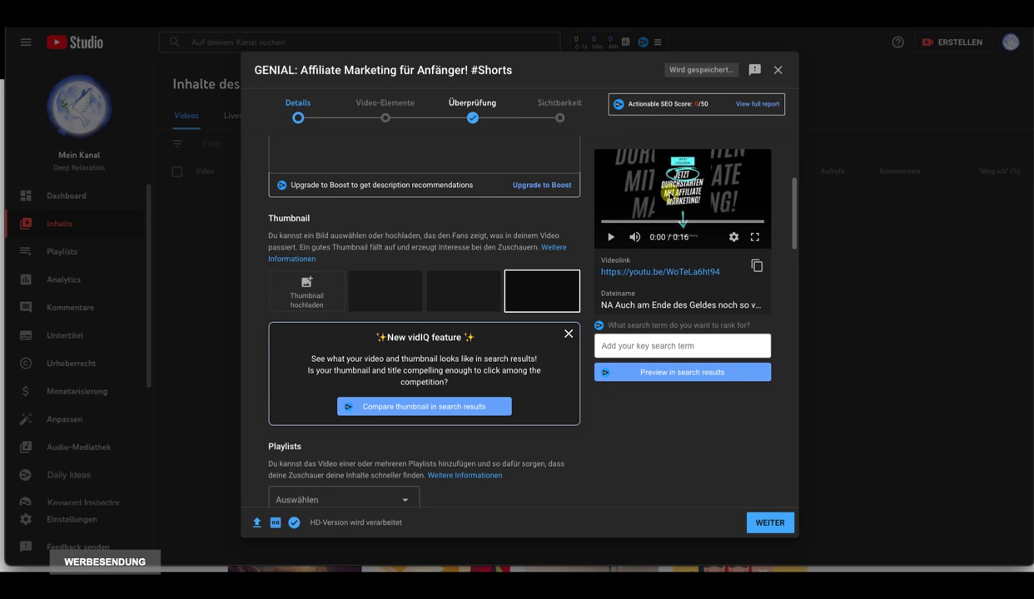
Step: Look through the audience, paid promotion and chapter settings of the video details down to the Tags field
scroll(625, 433, down, 10)
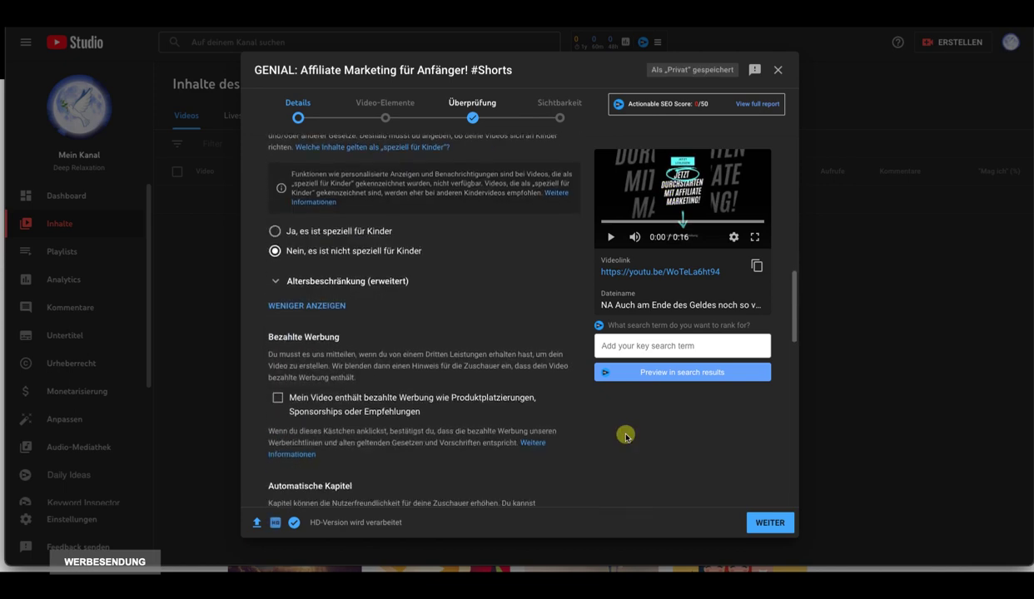
scroll(625, 434, down, 5)
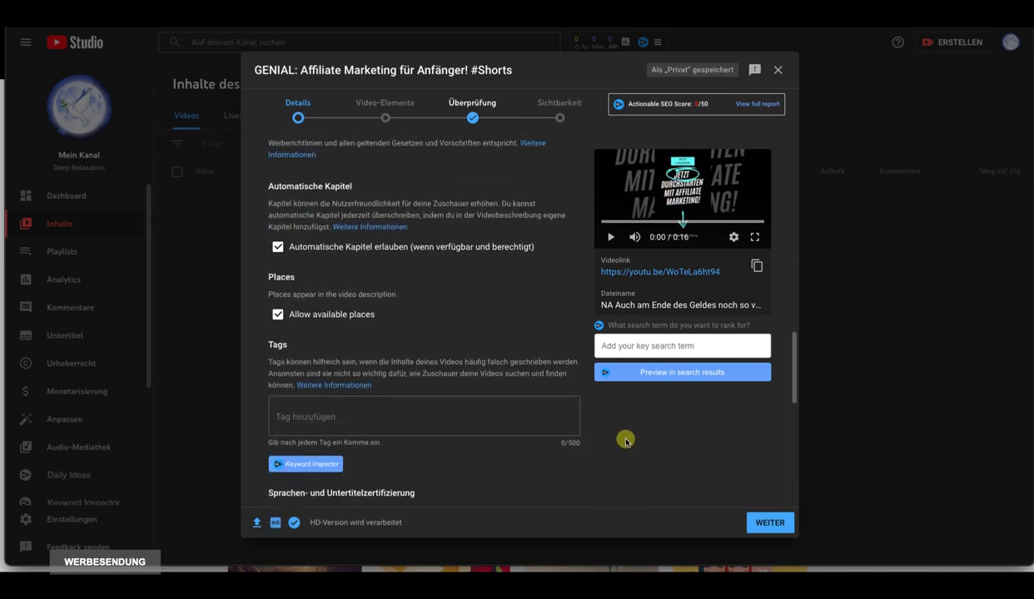
scroll(625, 439, down, 3)
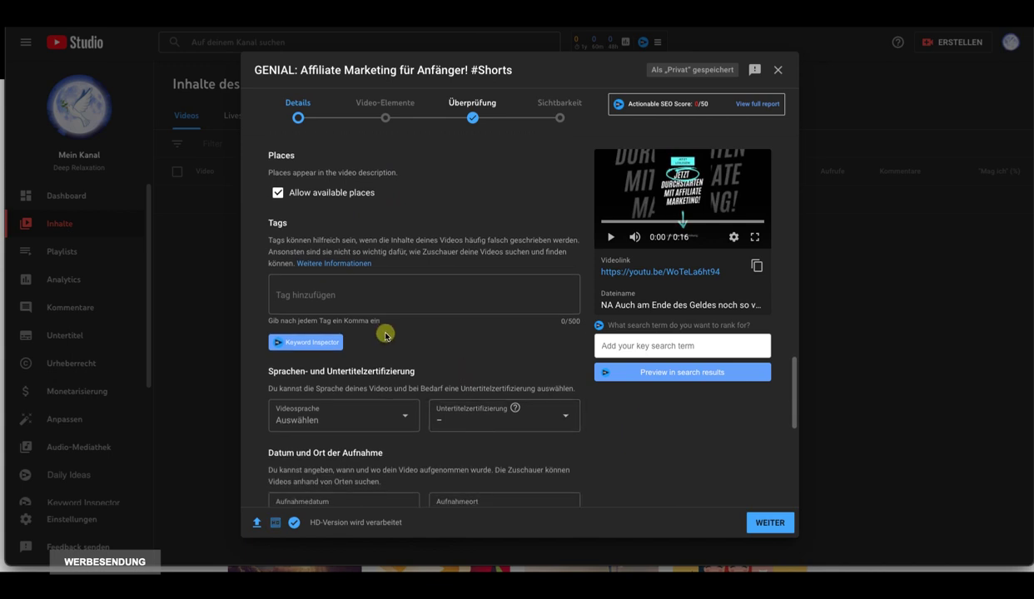
click(325, 295)
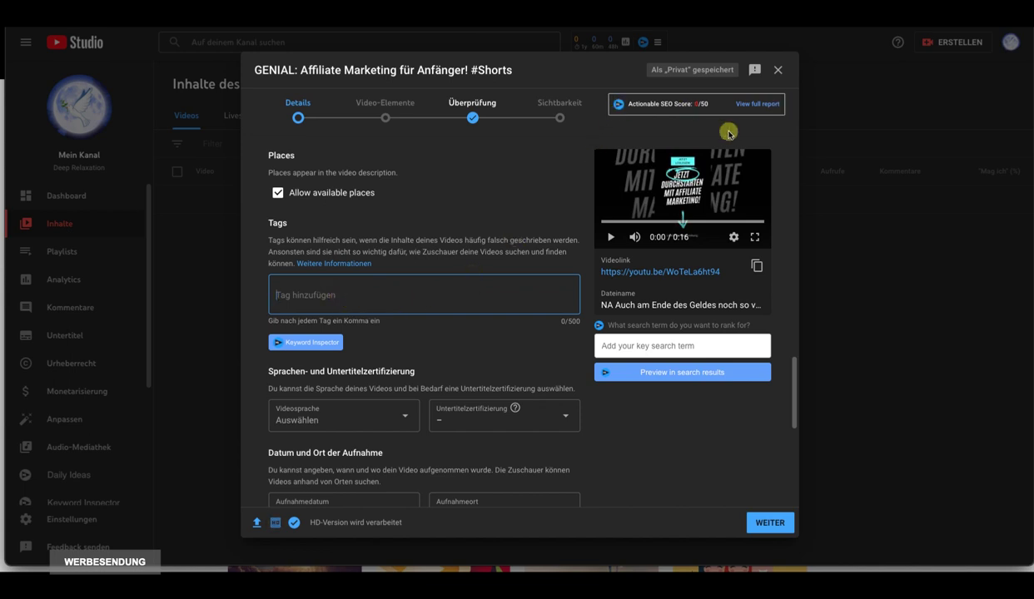
click(654, 377)
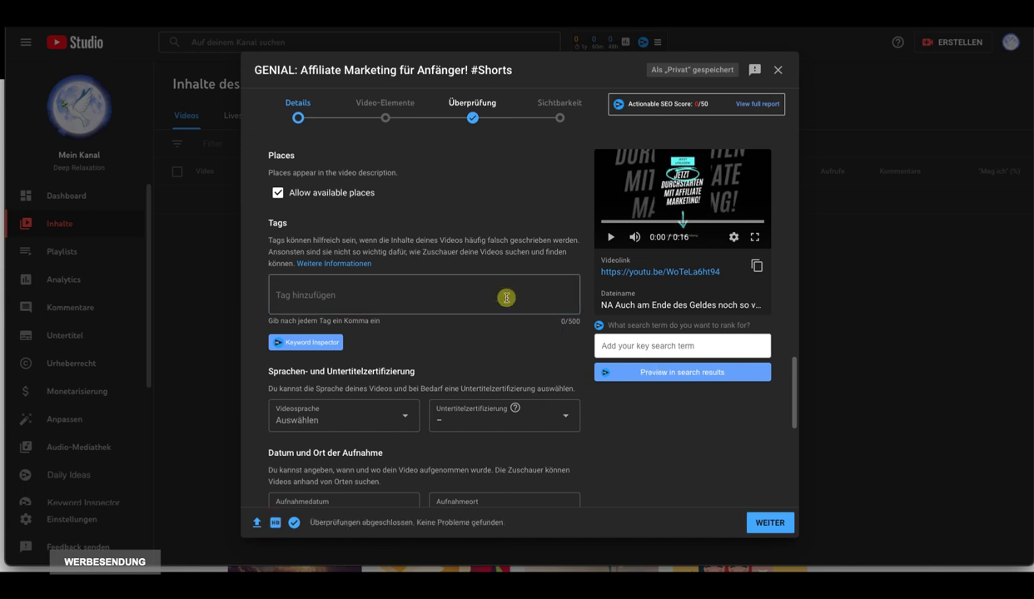
Step: Search YouTube for "affiliate marketing" and look through the results for a comparable beginner video
click(383, 287)
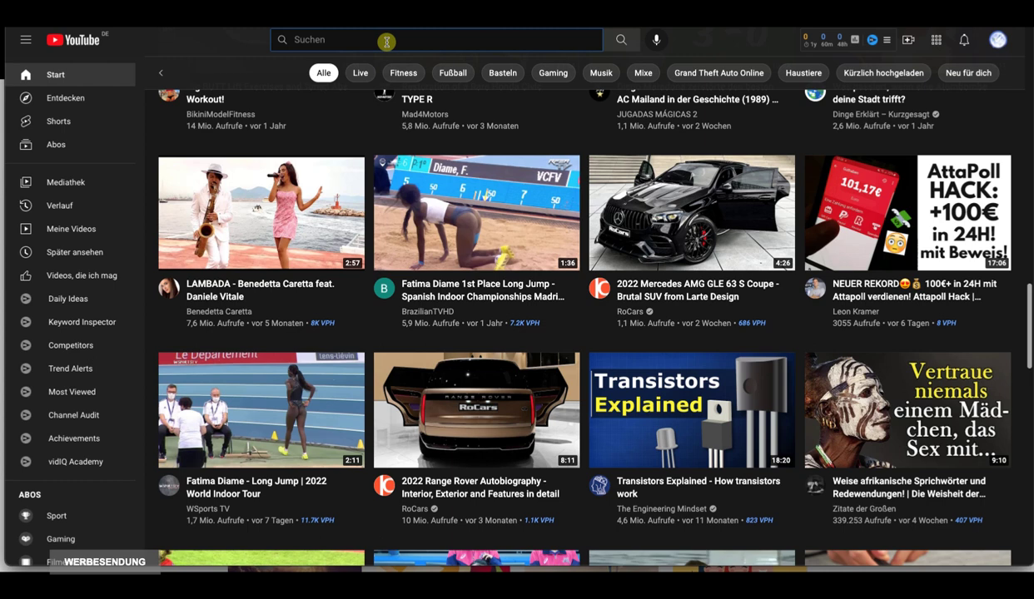
text(af)
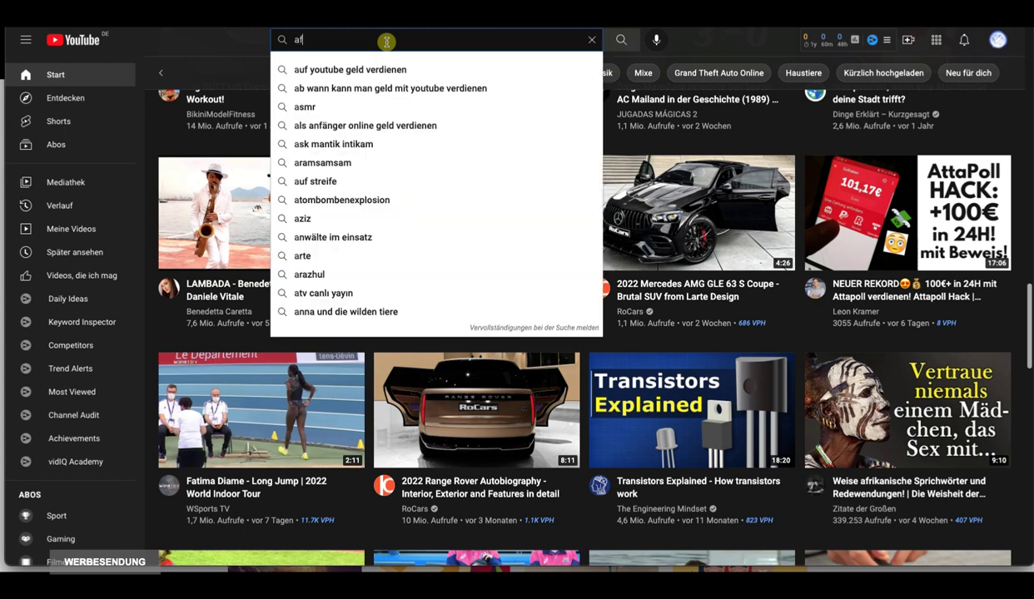
text(filiate amr)
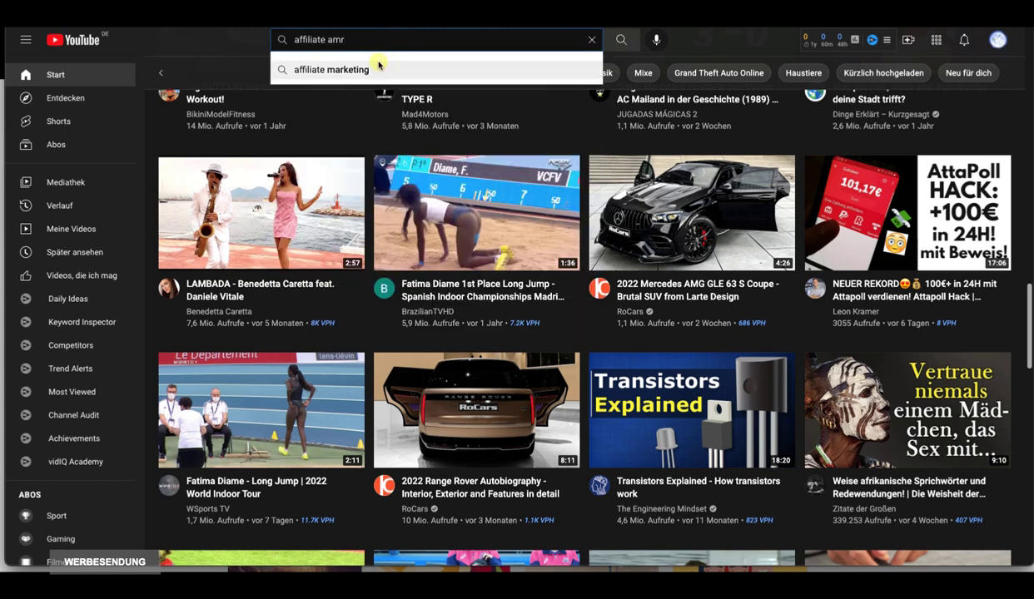
click(367, 69)
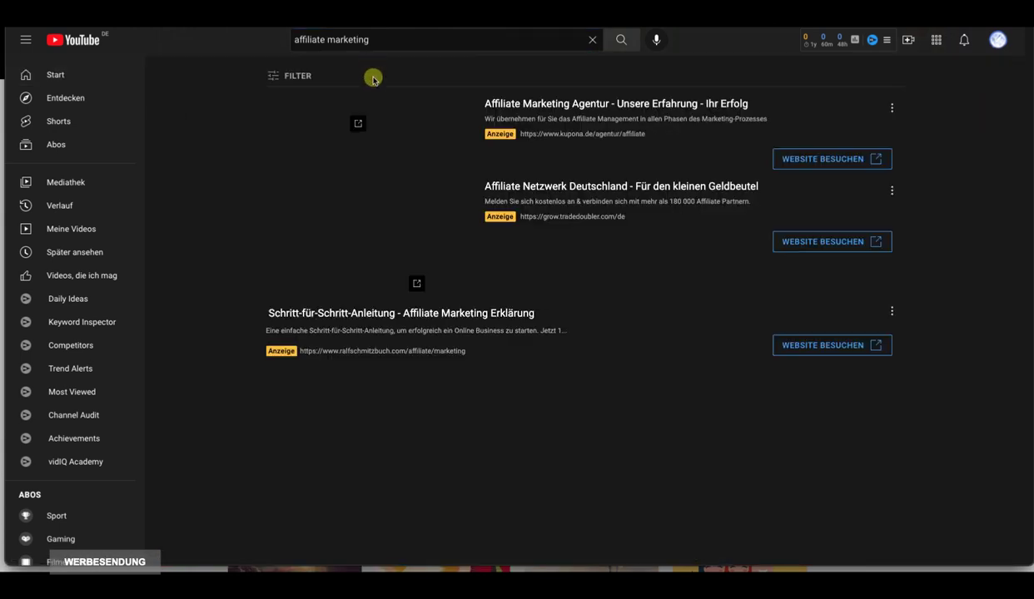
scroll(437, 226, down, 1)
scroll(437, 226, down, 2)
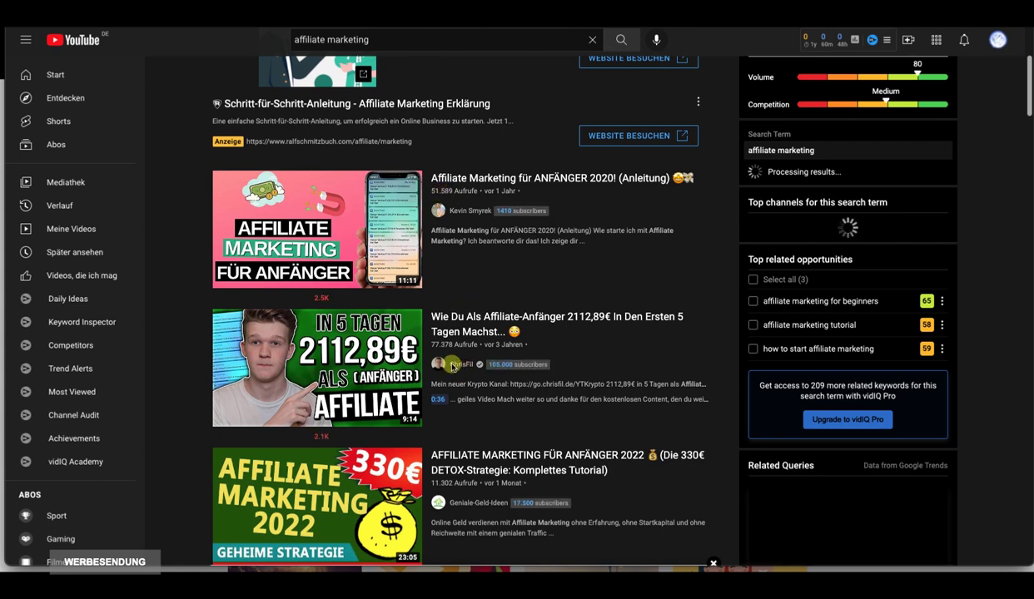
scroll(344, 254, down, 3)
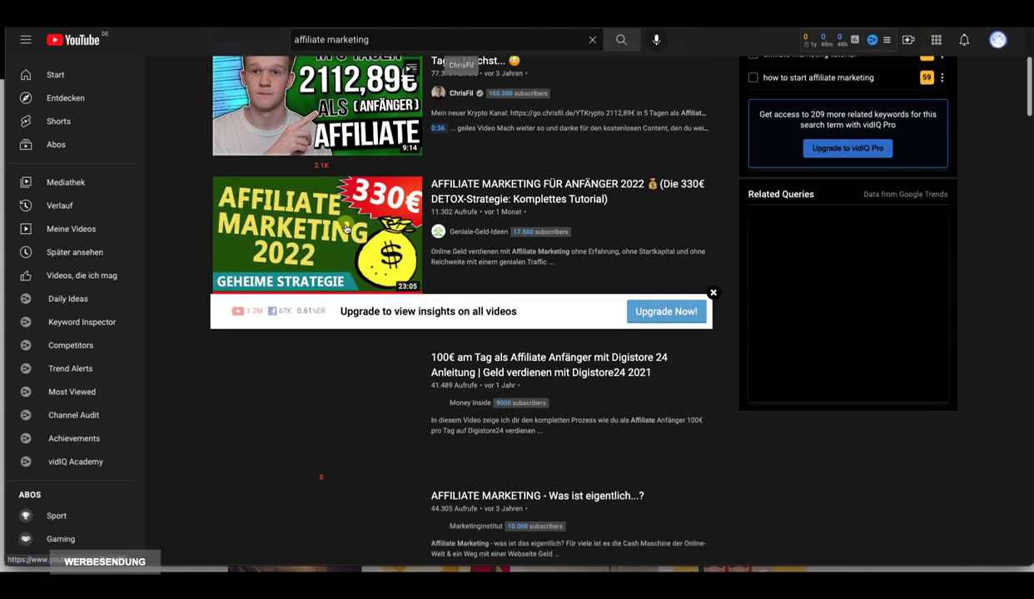
scroll(374, 254, up, 3)
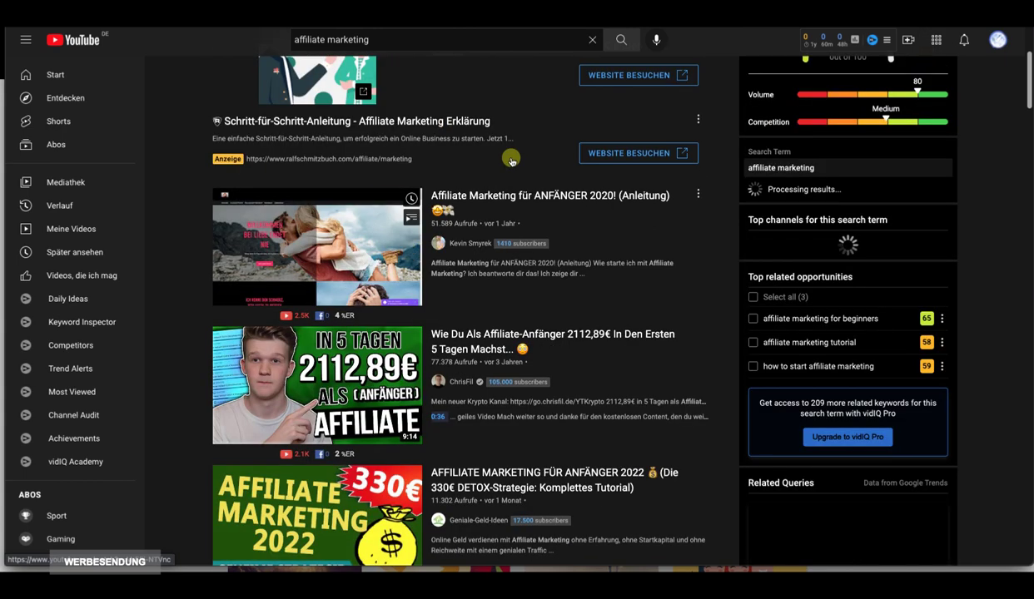
Step: Copy all video tags of "Affiliate Marketing für ANFÄNGER 2020! (Anleitung)" into the Short's Tags field in YouTube Studio
click(512, 198)
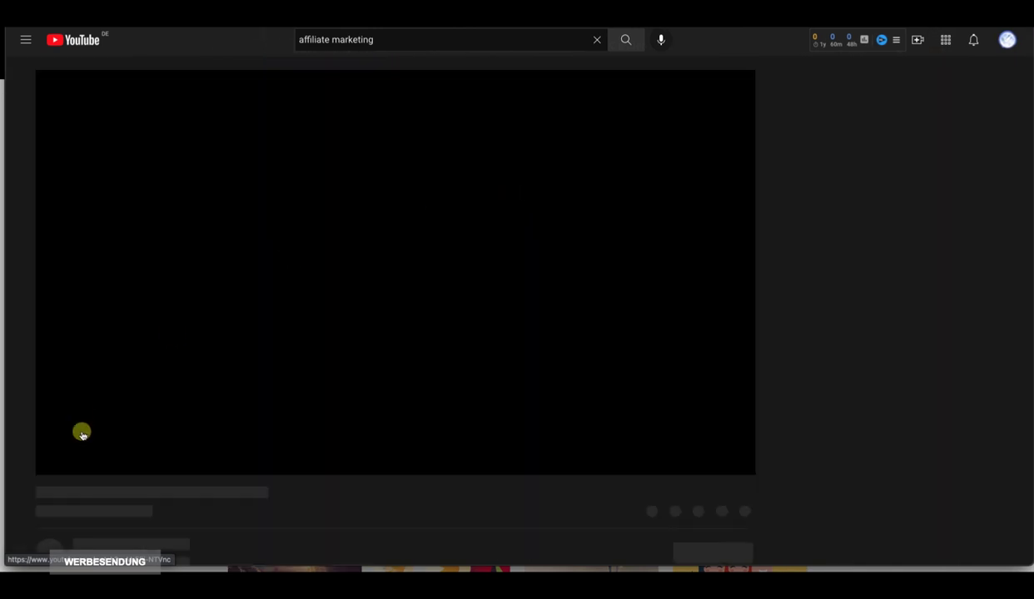
scroll(560, 362, down, 5)
scroll(563, 367, down, 10)
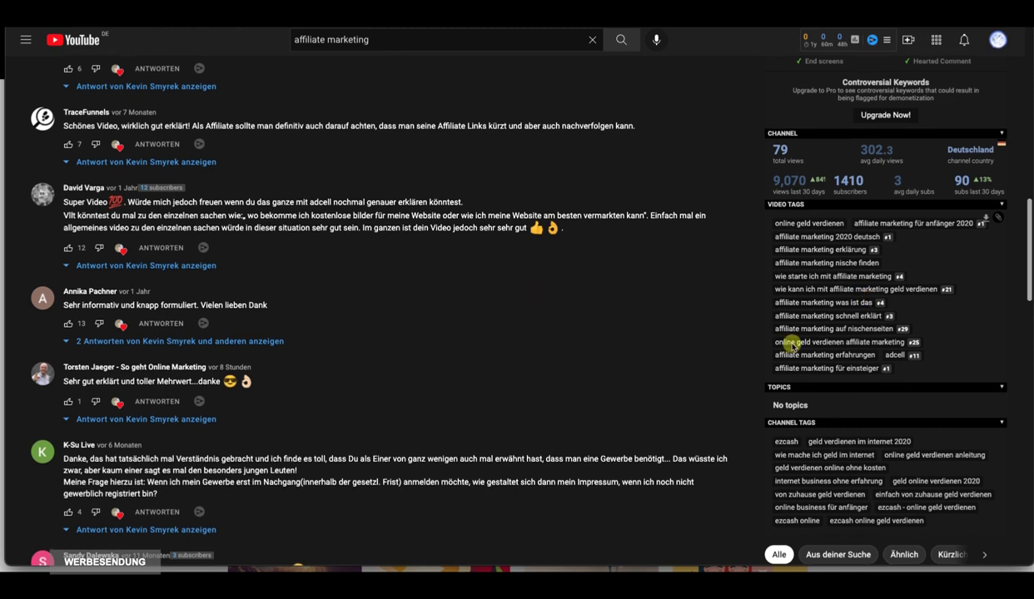
click(998, 221)
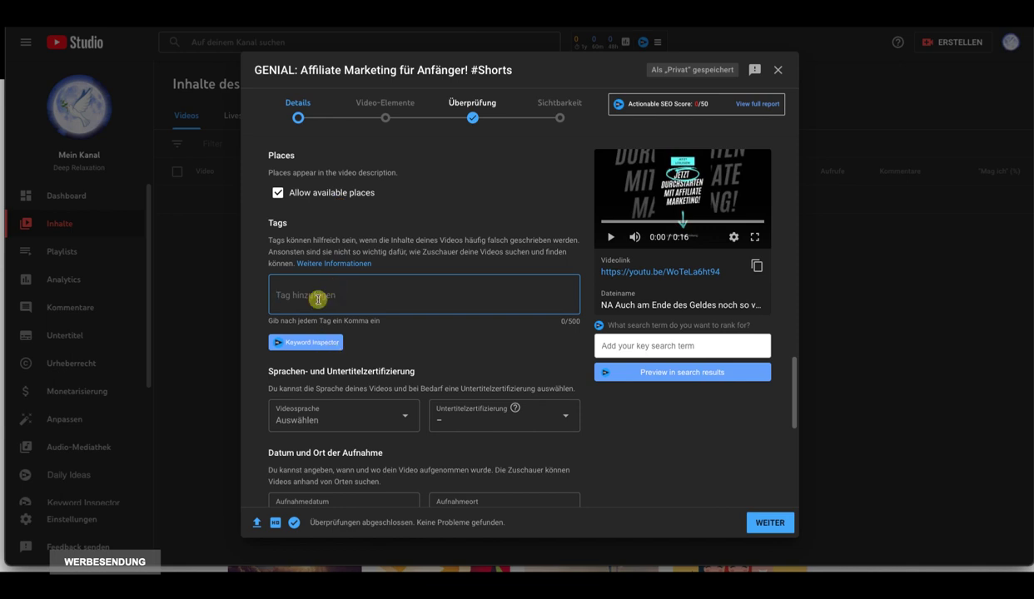
key(ctrl+v)
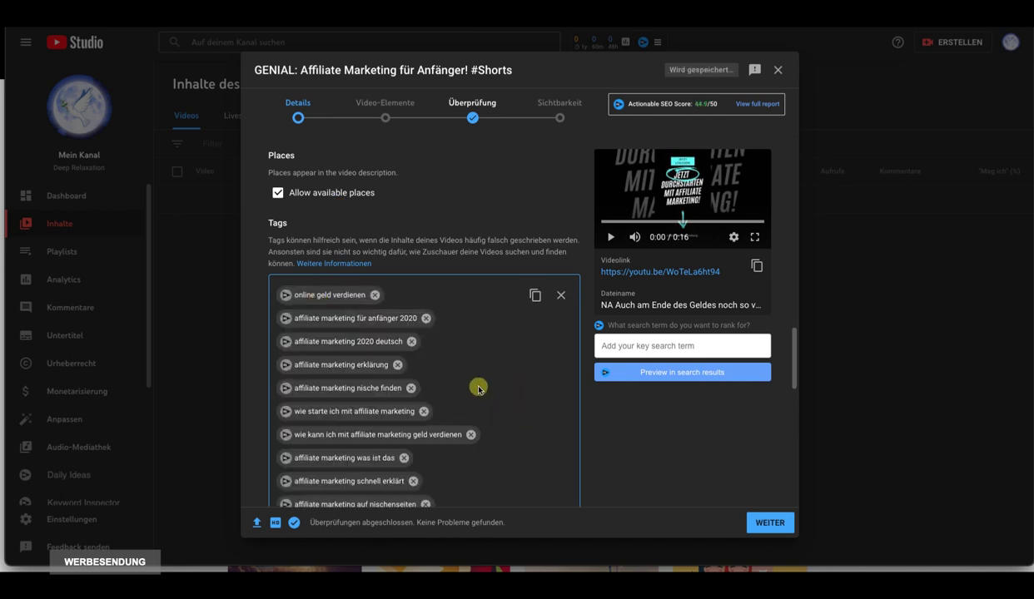
scroll(618, 455, down, 5)
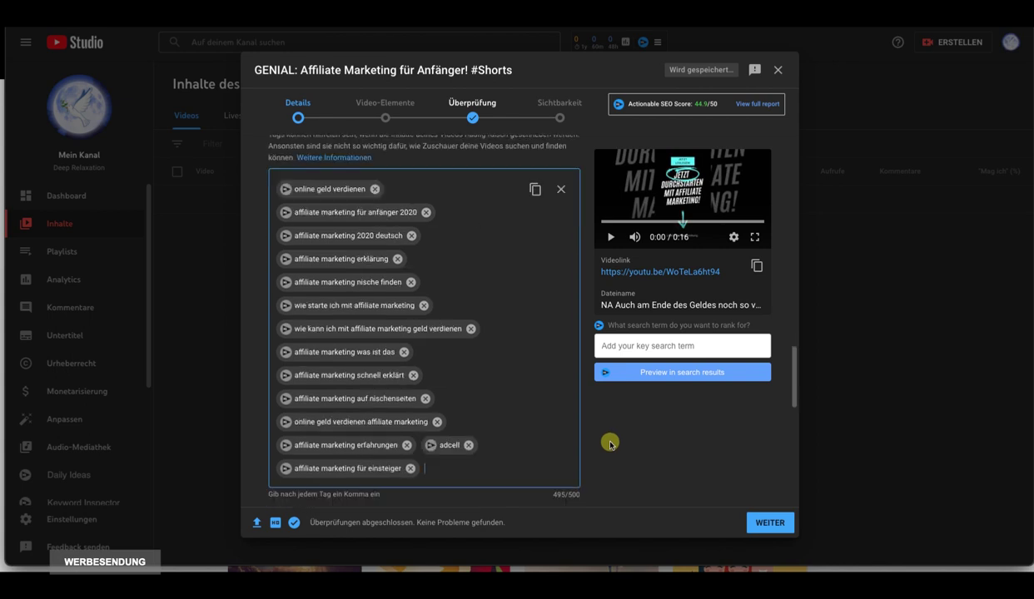
Step: Set the video's category to Bildung
scroll(618, 455, down, 5)
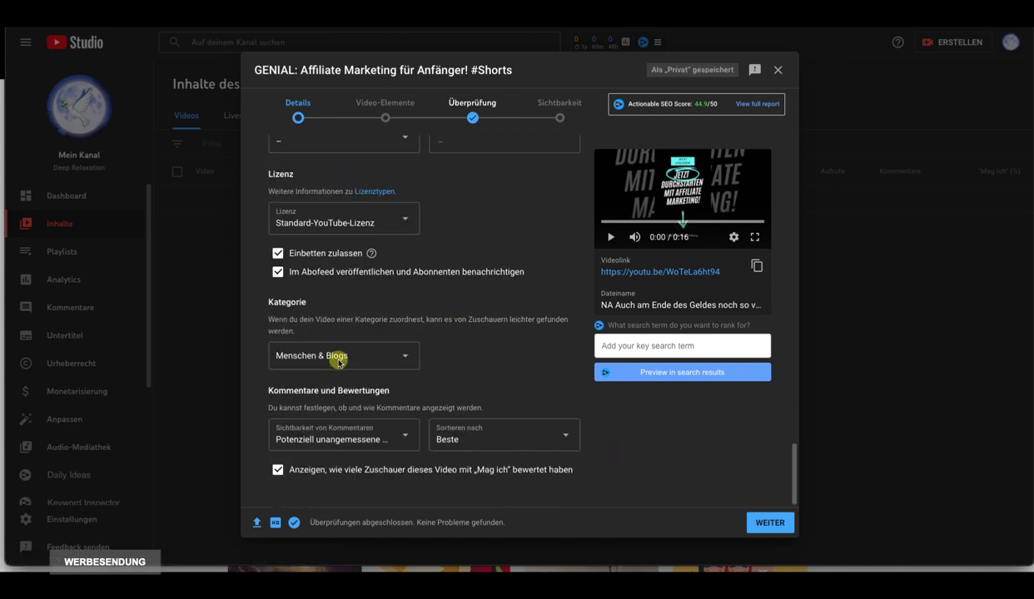
click(404, 357)
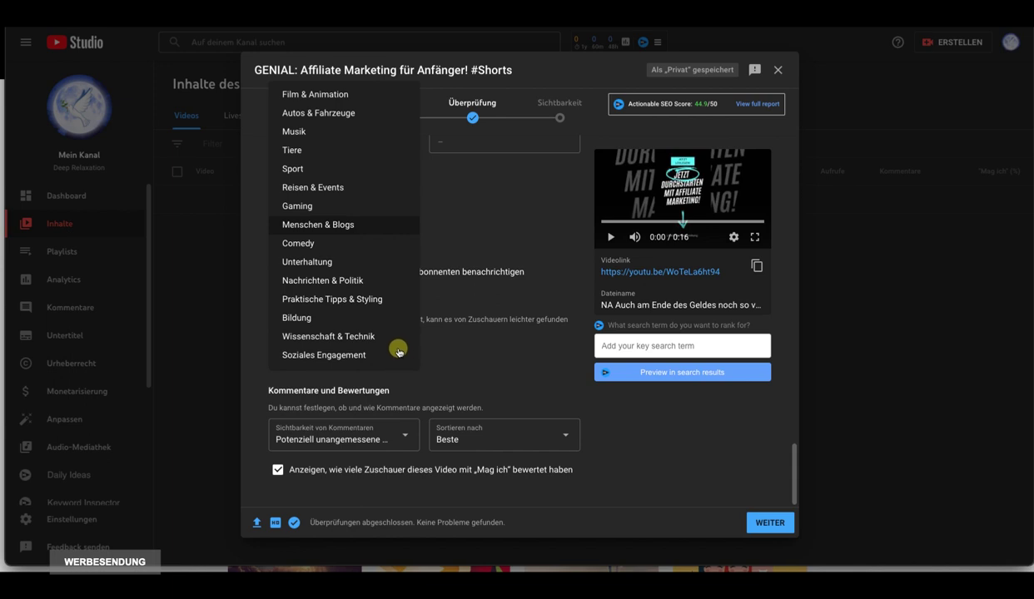
click(298, 319)
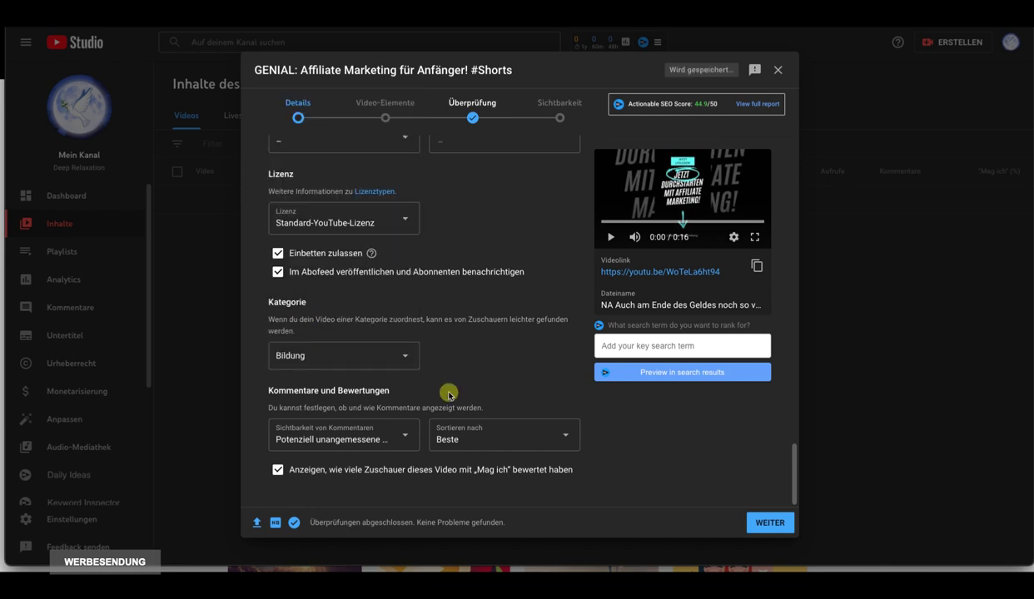
Step: Continue past the video elements and checks without changes, set the visibility to Öffentlich and publish the video
click(770, 523)
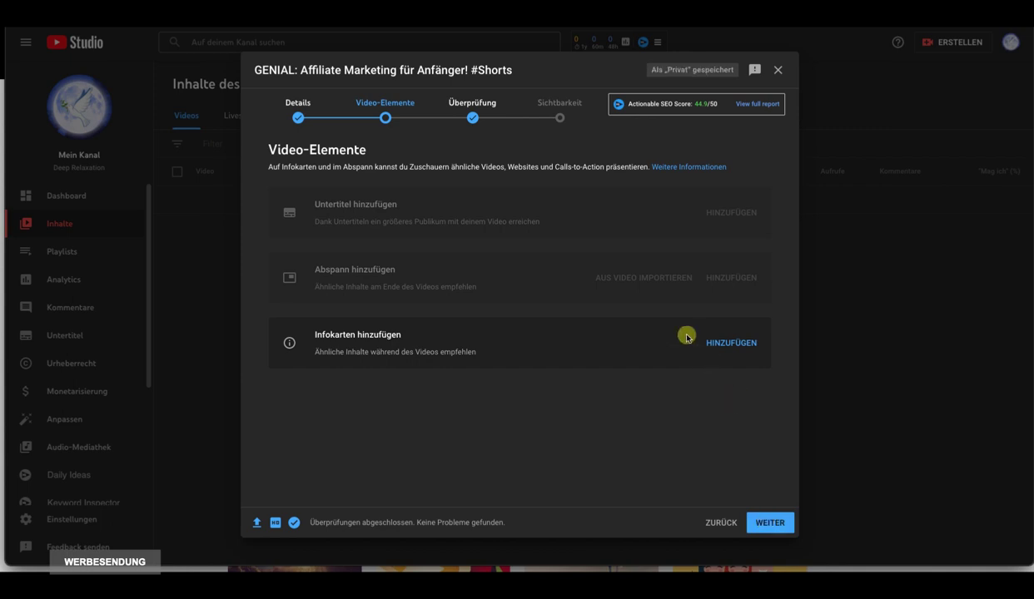
click(762, 522)
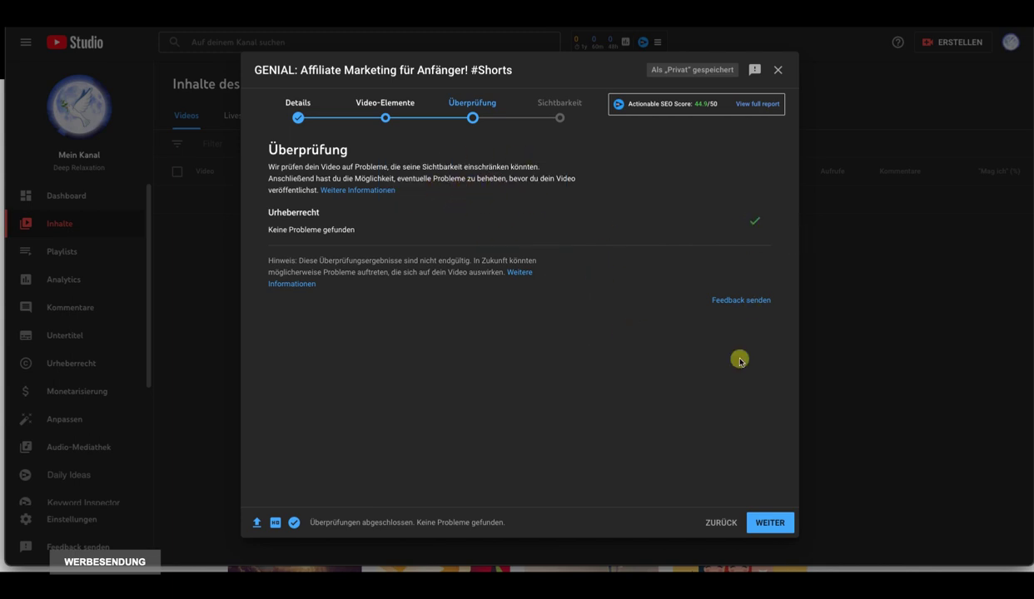
click(767, 521)
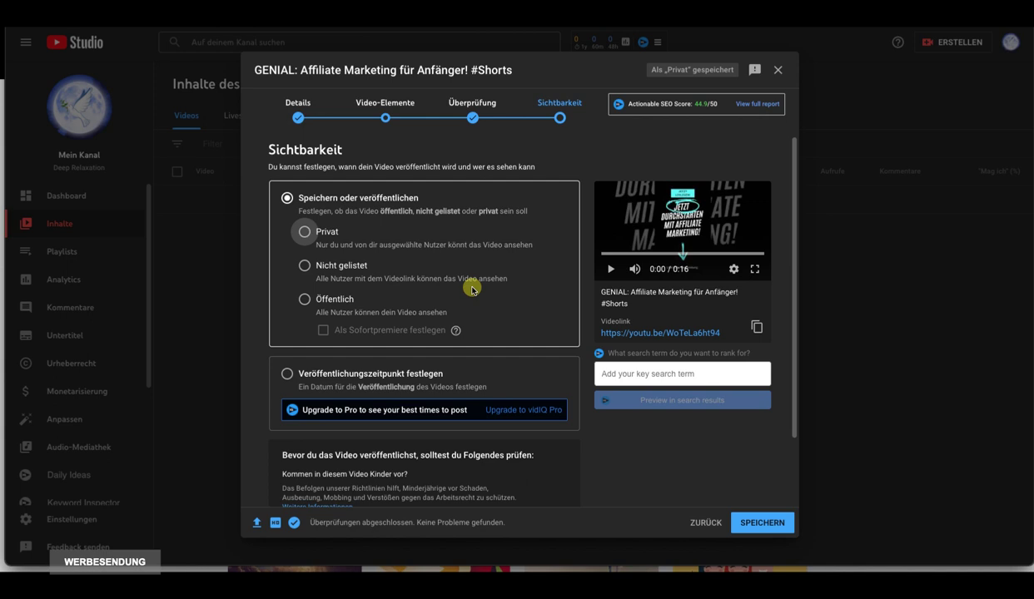
click(303, 300)
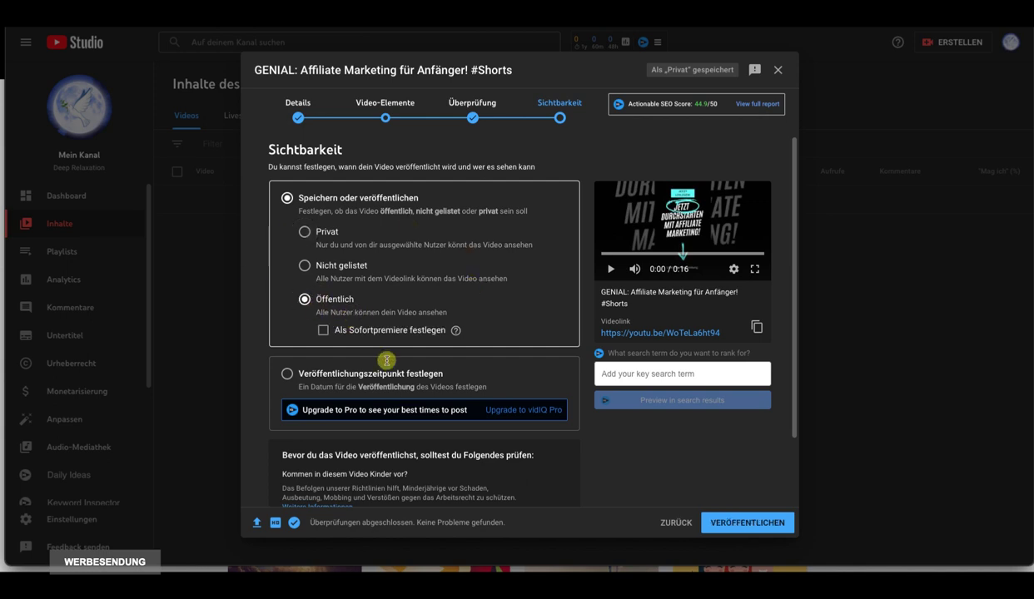
scroll(387, 360, down, 2)
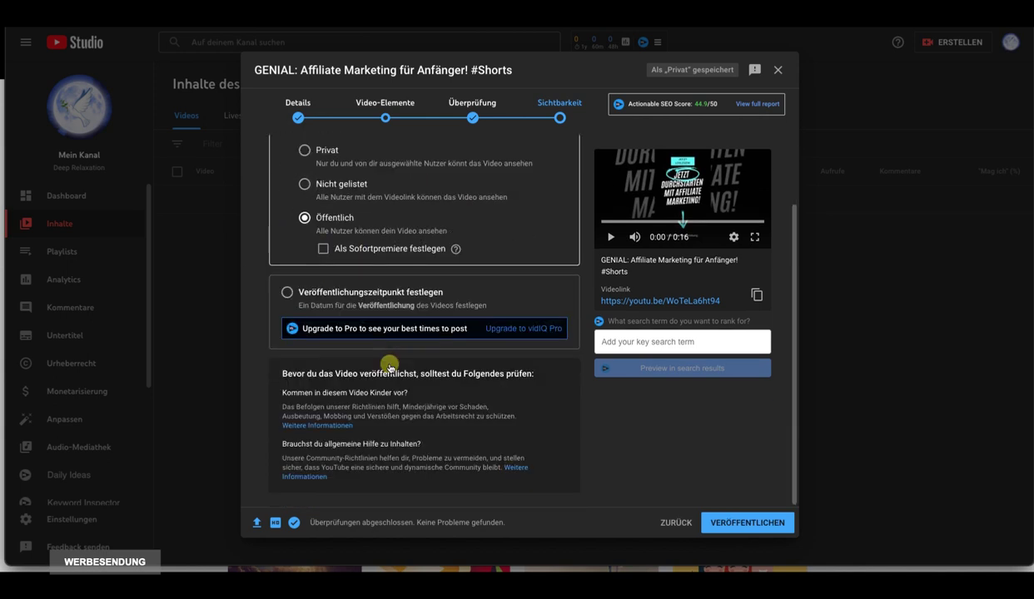
click(736, 522)
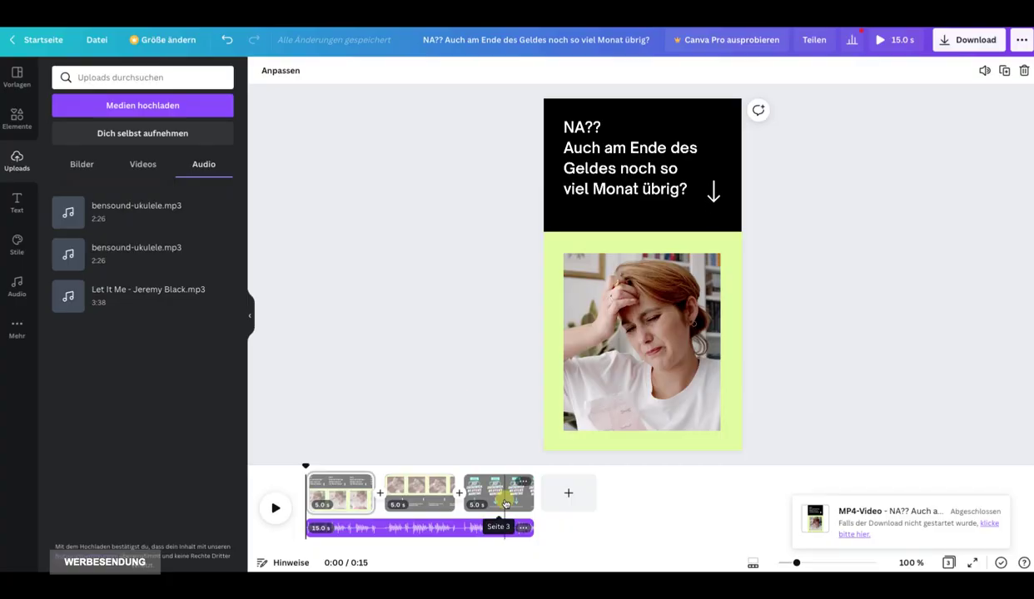
Step: Switch to the Canva design and review its third, second and first pages in turn
click(505, 500)
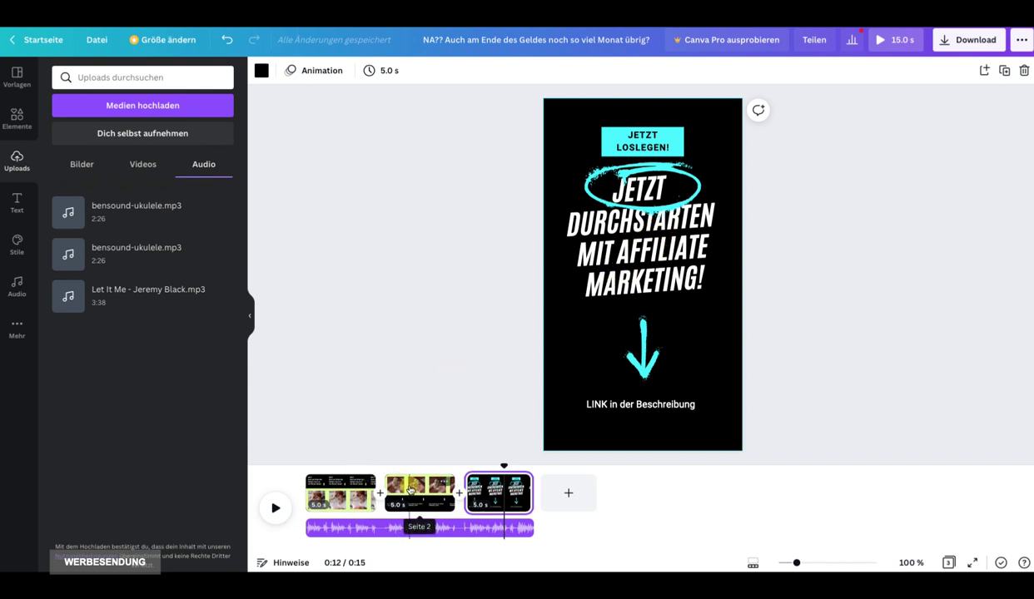
click(409, 495)
click(358, 492)
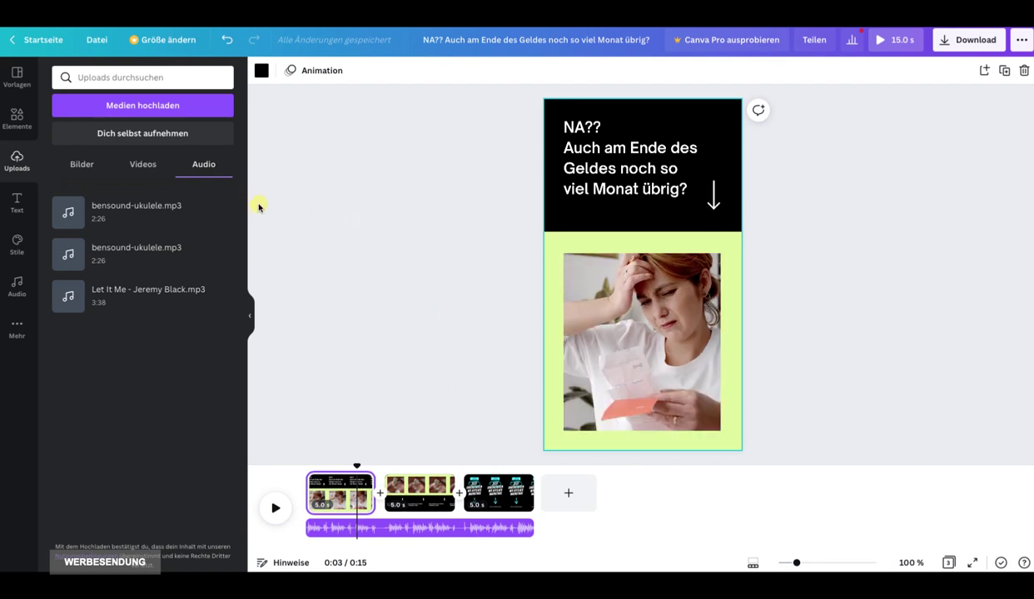
Step: Browse the mobile video templates for further design ideas, and select the design's third page
click(16, 77)
scroll(140, 293, down, 8)
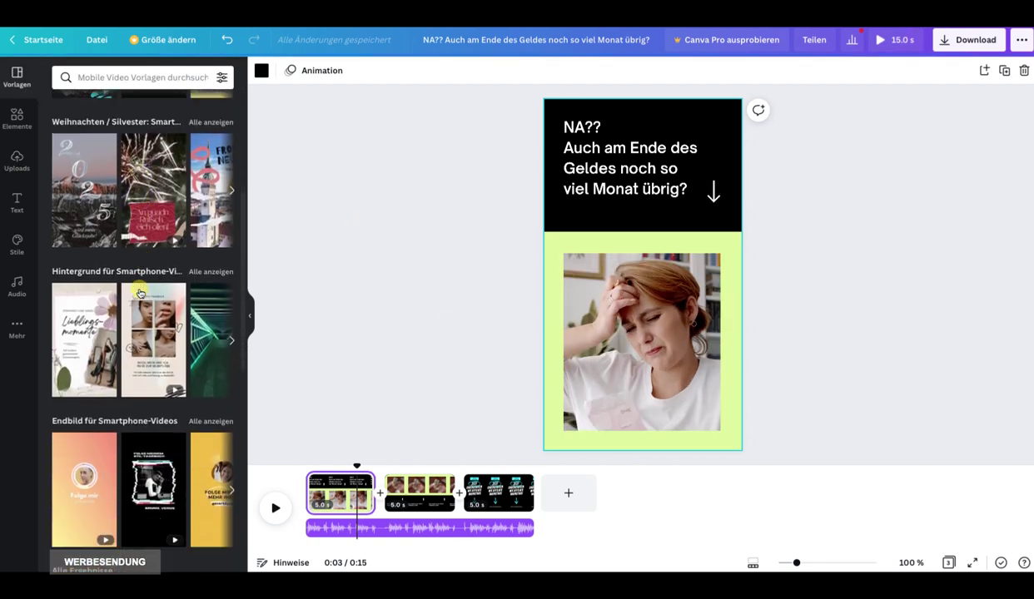
scroll(140, 293, down, 6)
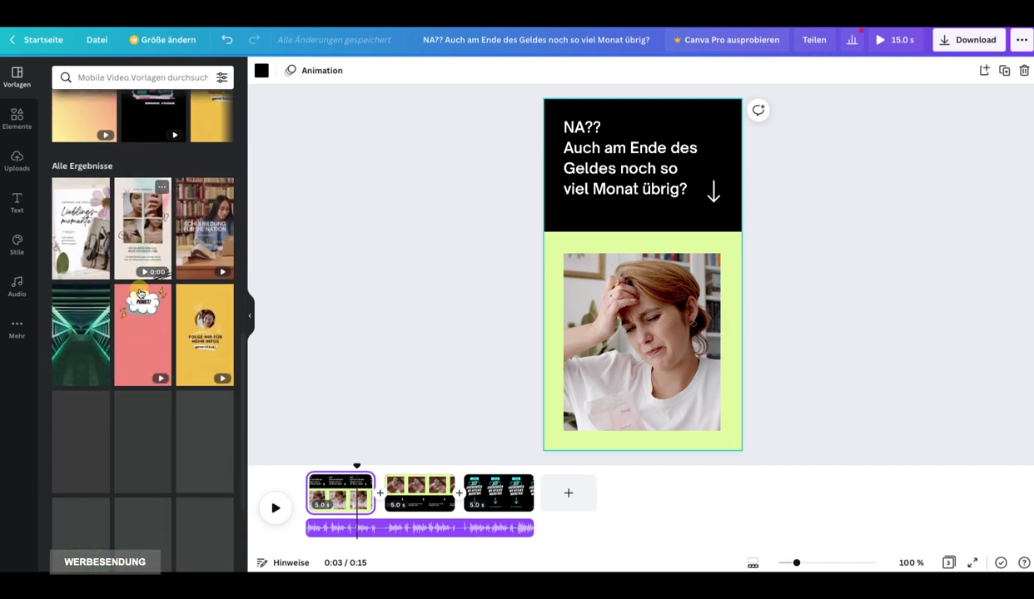
scroll(140, 291, down, 5)
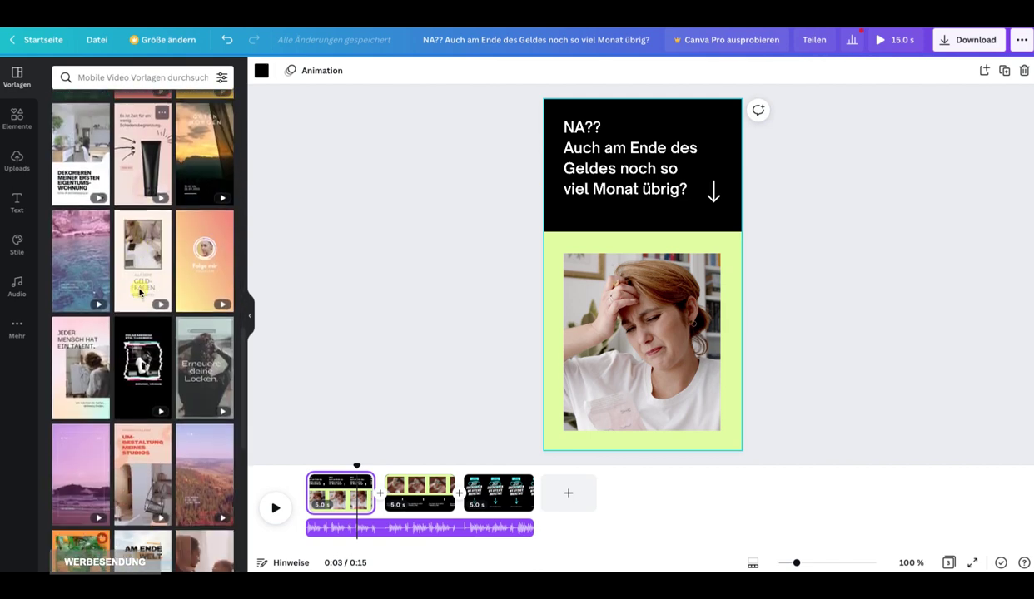
scroll(140, 291, up, 2)
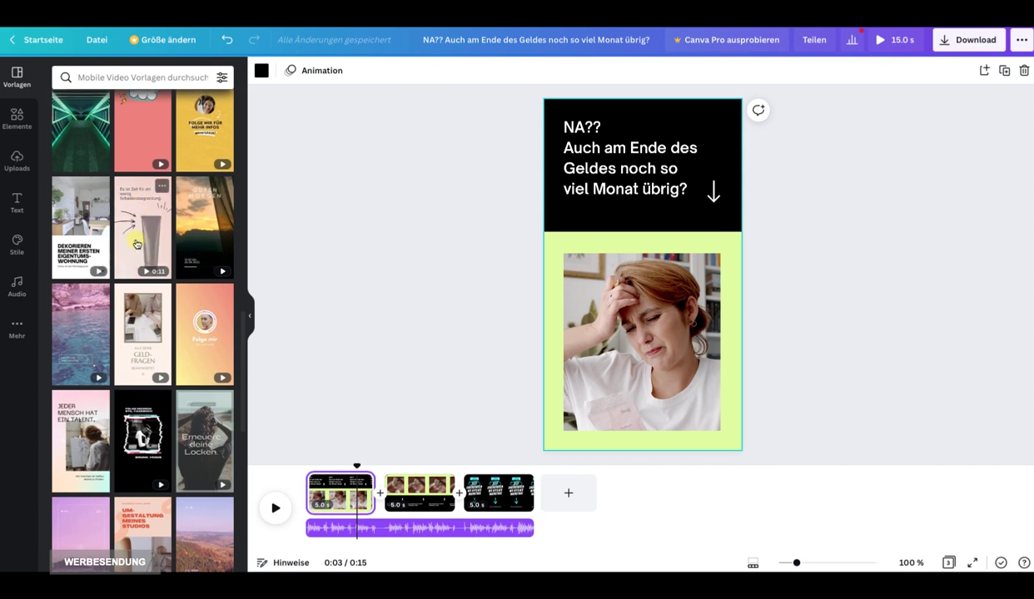
scroll(138, 241, down, 5)
scroll(138, 243, down, 3)
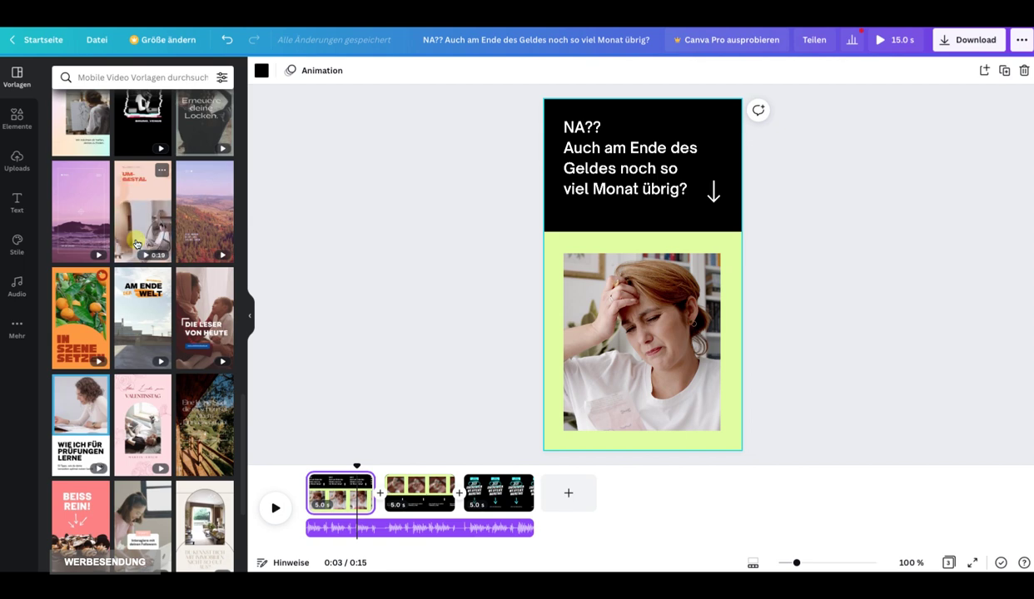
click(499, 492)
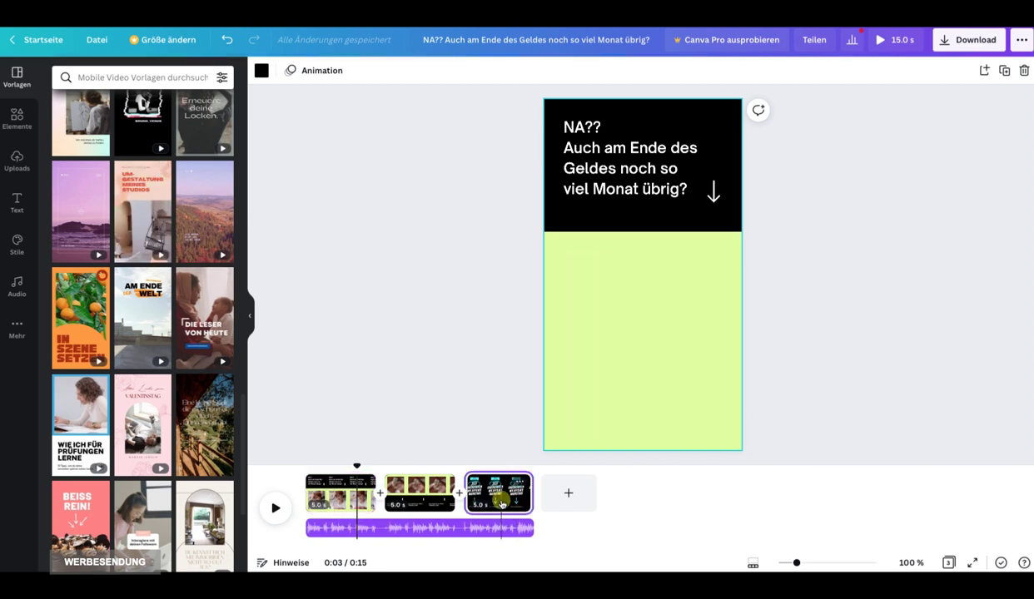